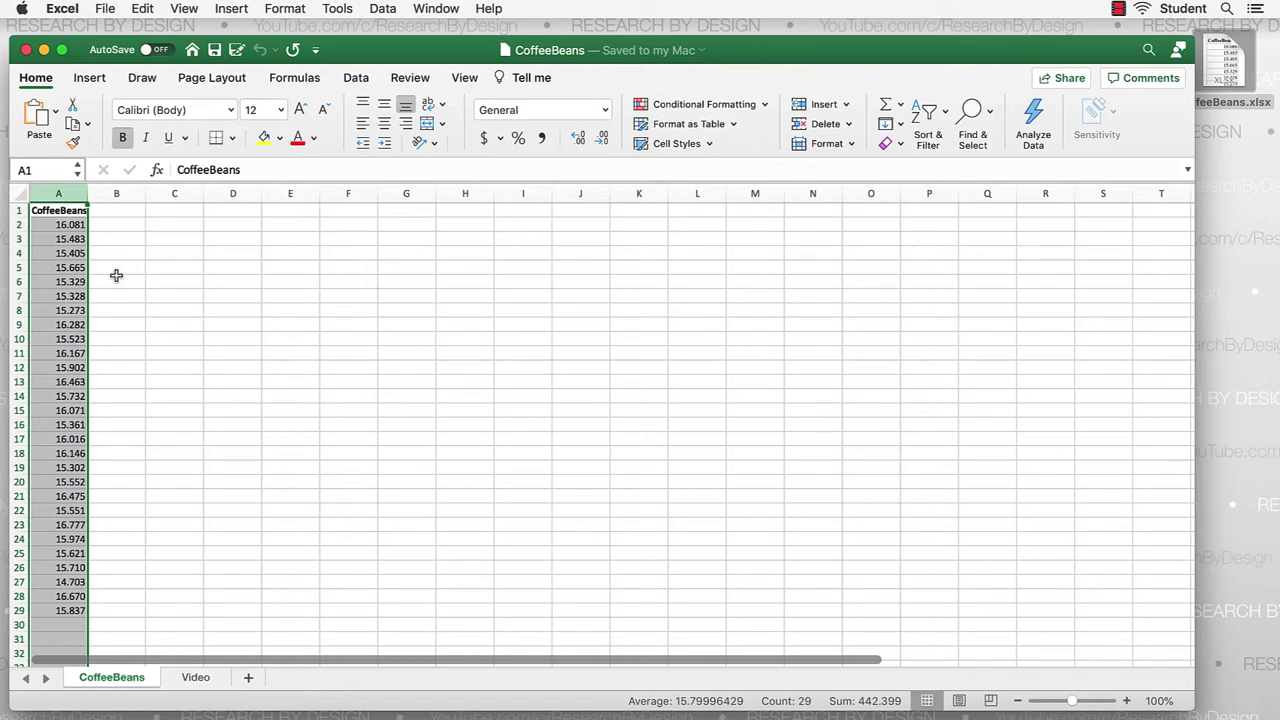
Switch to the Video sheet and look over its CoffeeBeansVid data column
click(199, 681)
scroll(86, 495, down, 5)
scroll(86, 492, up, 4)
scroll(88, 490, up, 2)
click(84, 353)
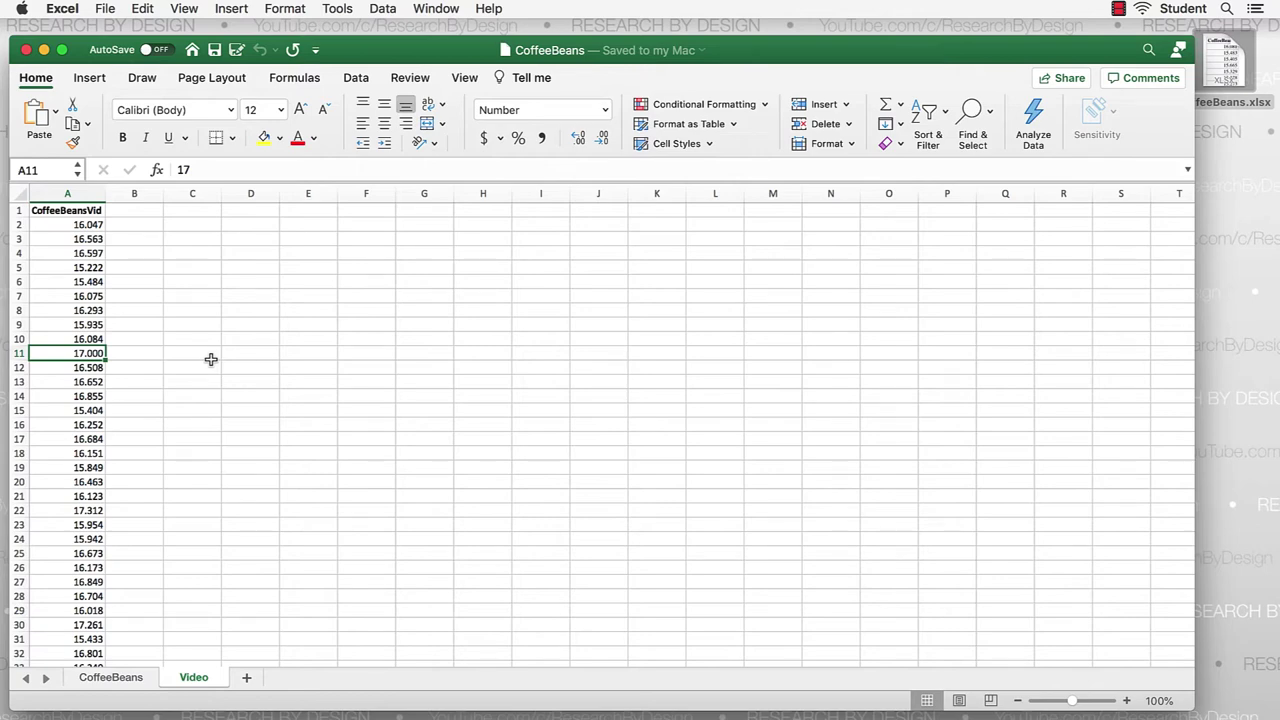
click(80, 193)
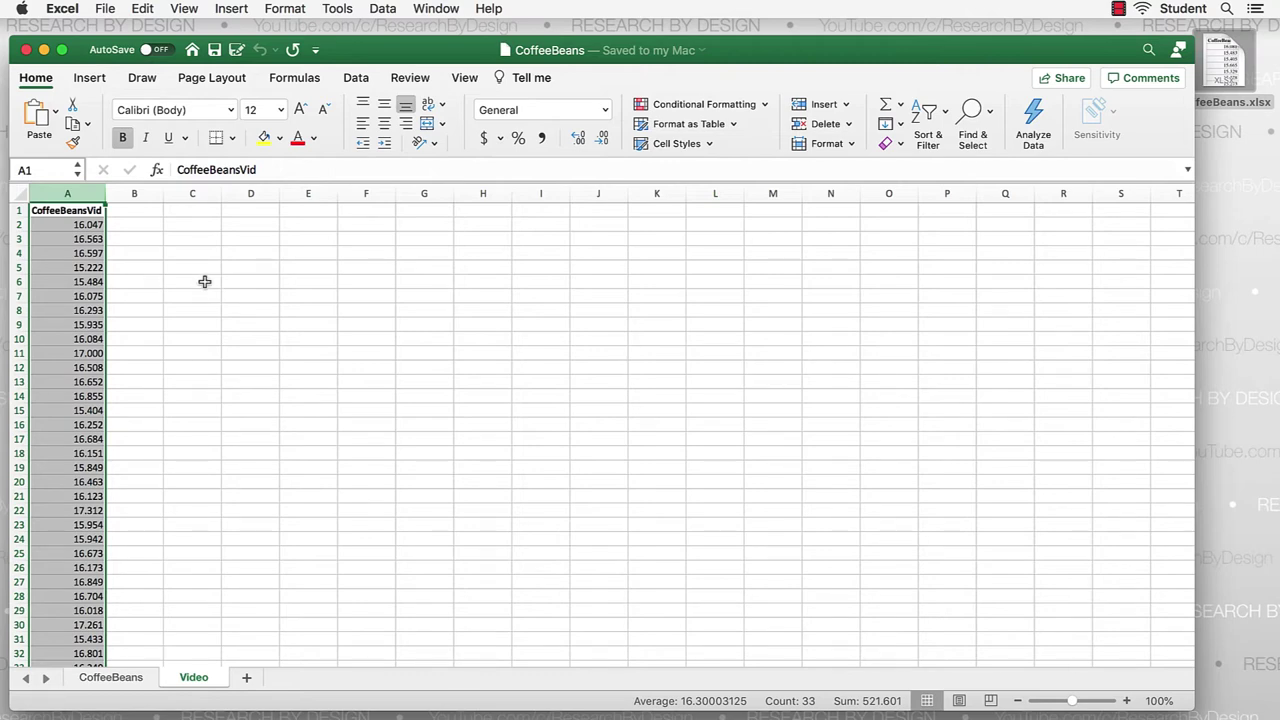
click(80, 253)
click(80, 323)
click(77, 410)
click(78, 484)
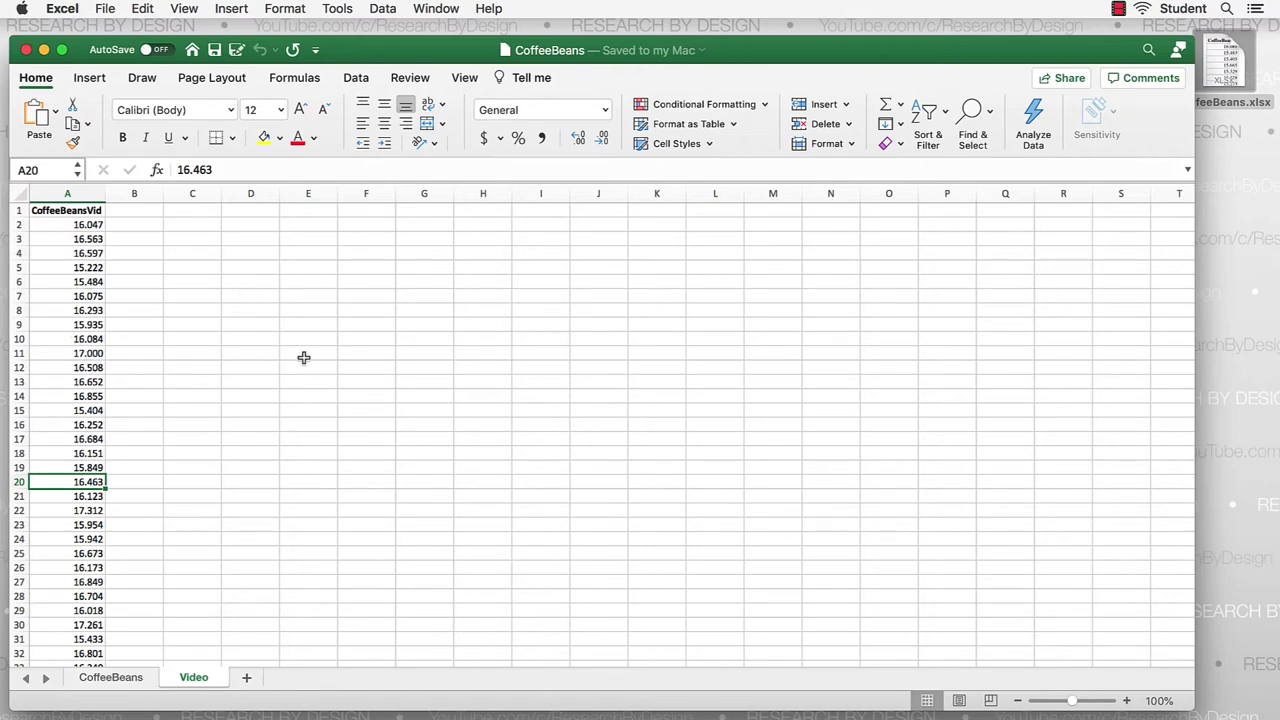
Save only the active Video sheet to the Desktop as CoffeeBeans in Comma Separated Values (.csv) format
click(113, 8)
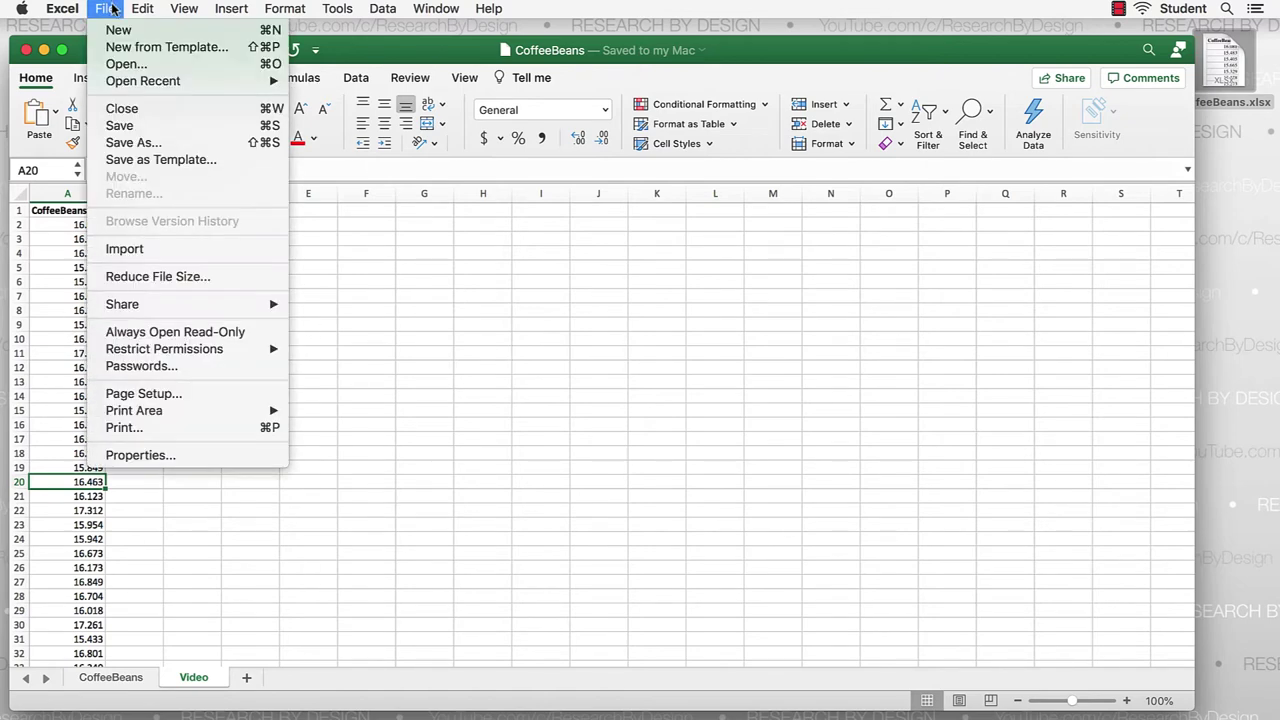
click(168, 141)
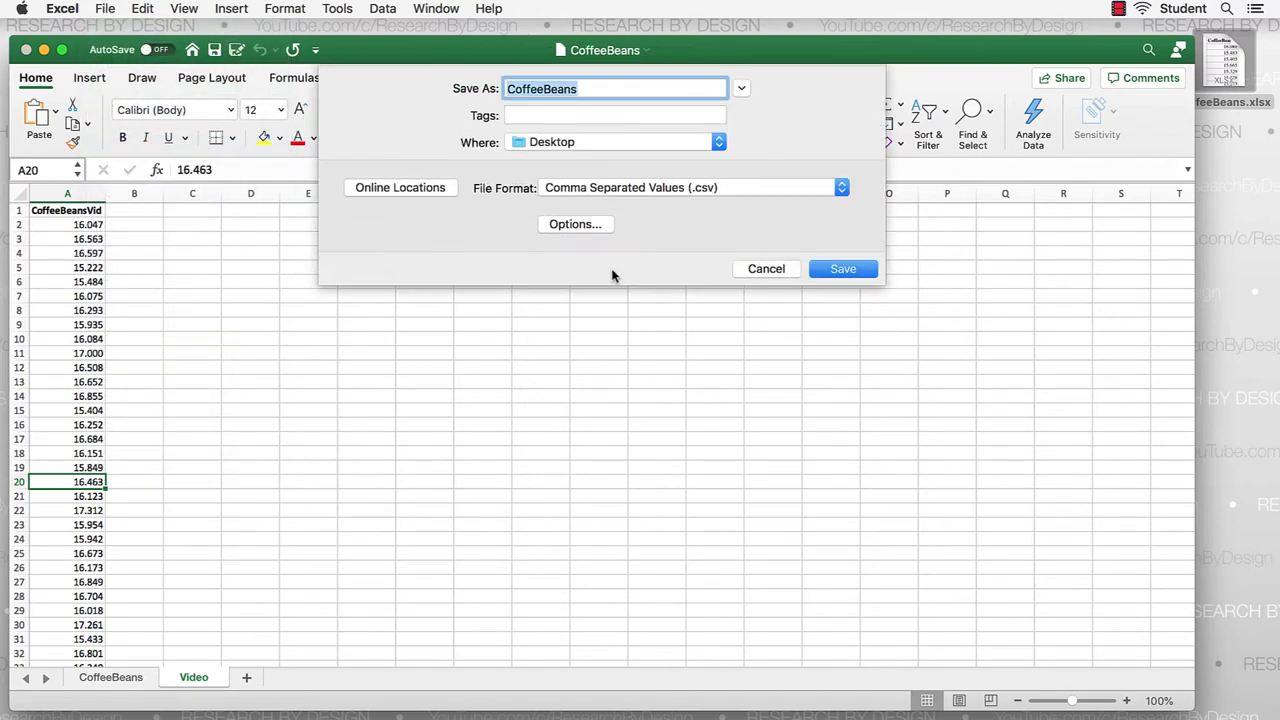
click(740, 190)
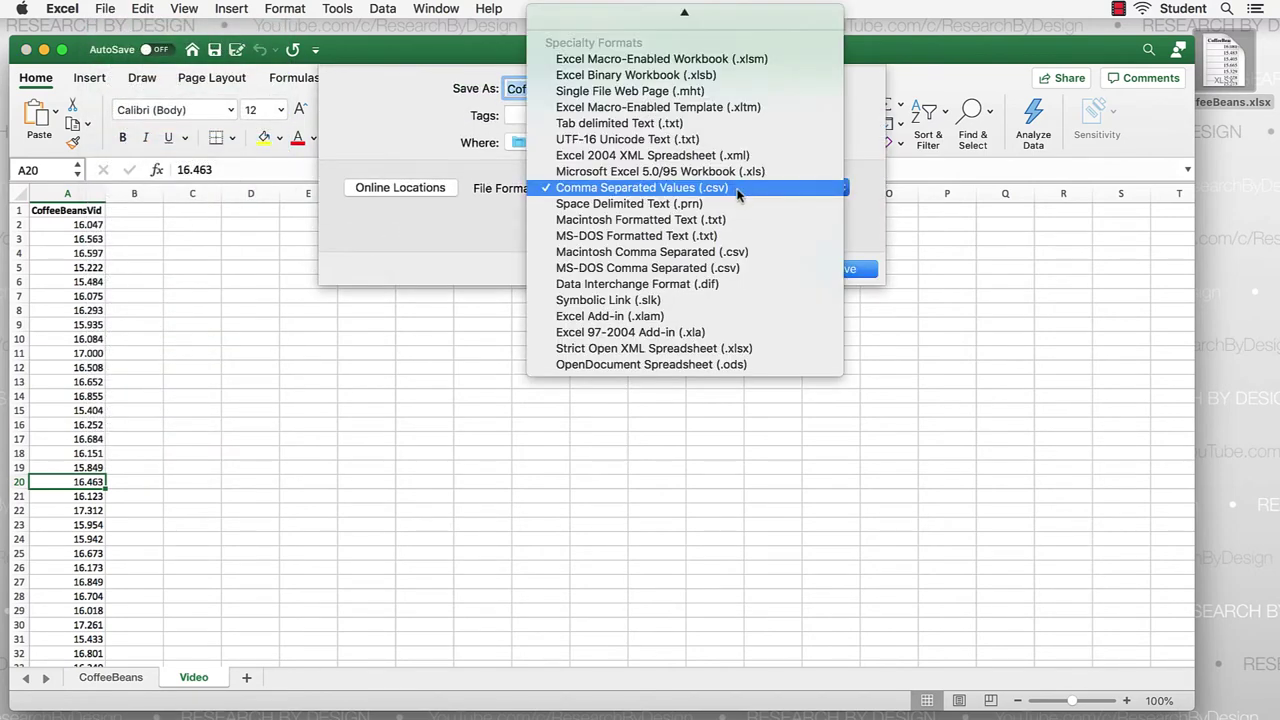
click(737, 190)
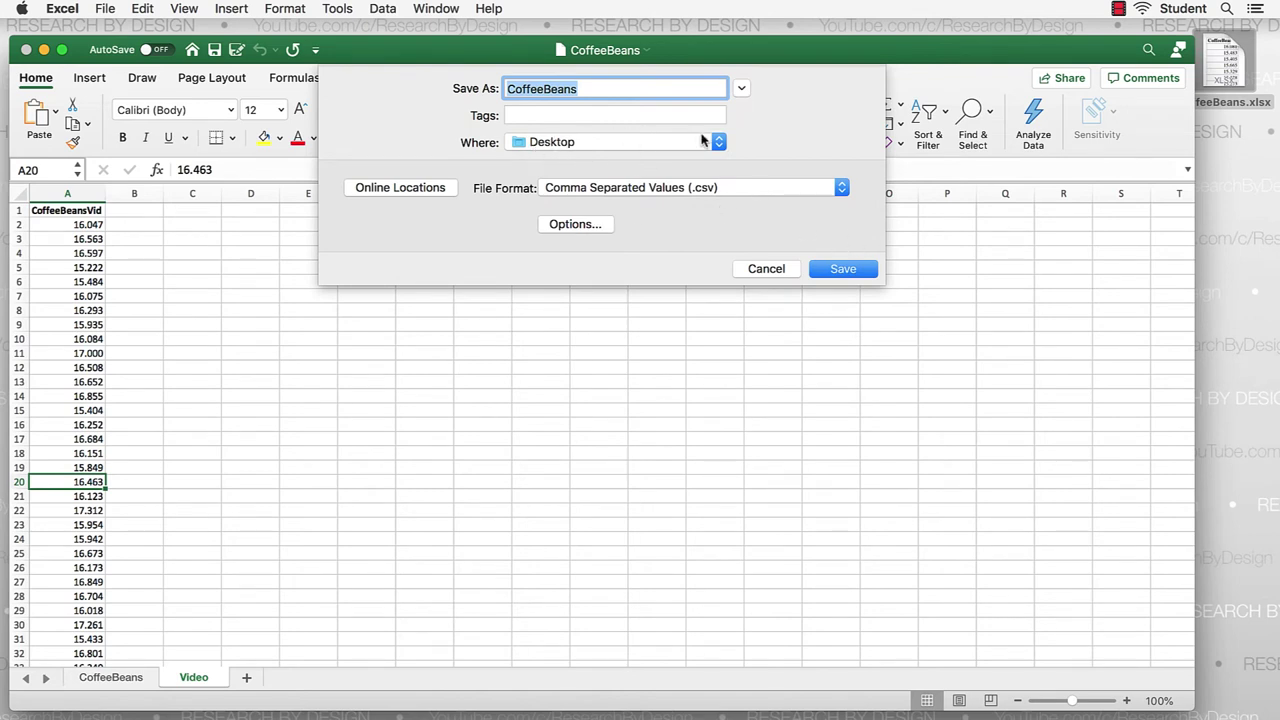
click(858, 267)
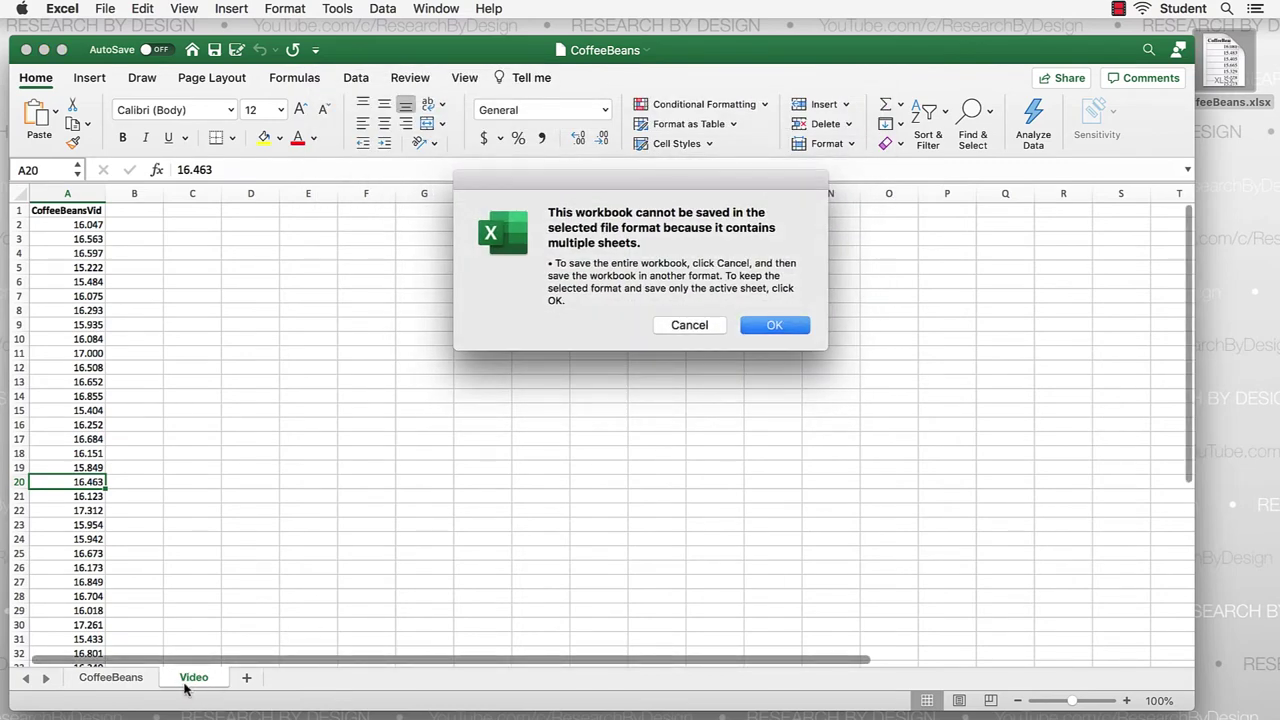
click(779, 325)
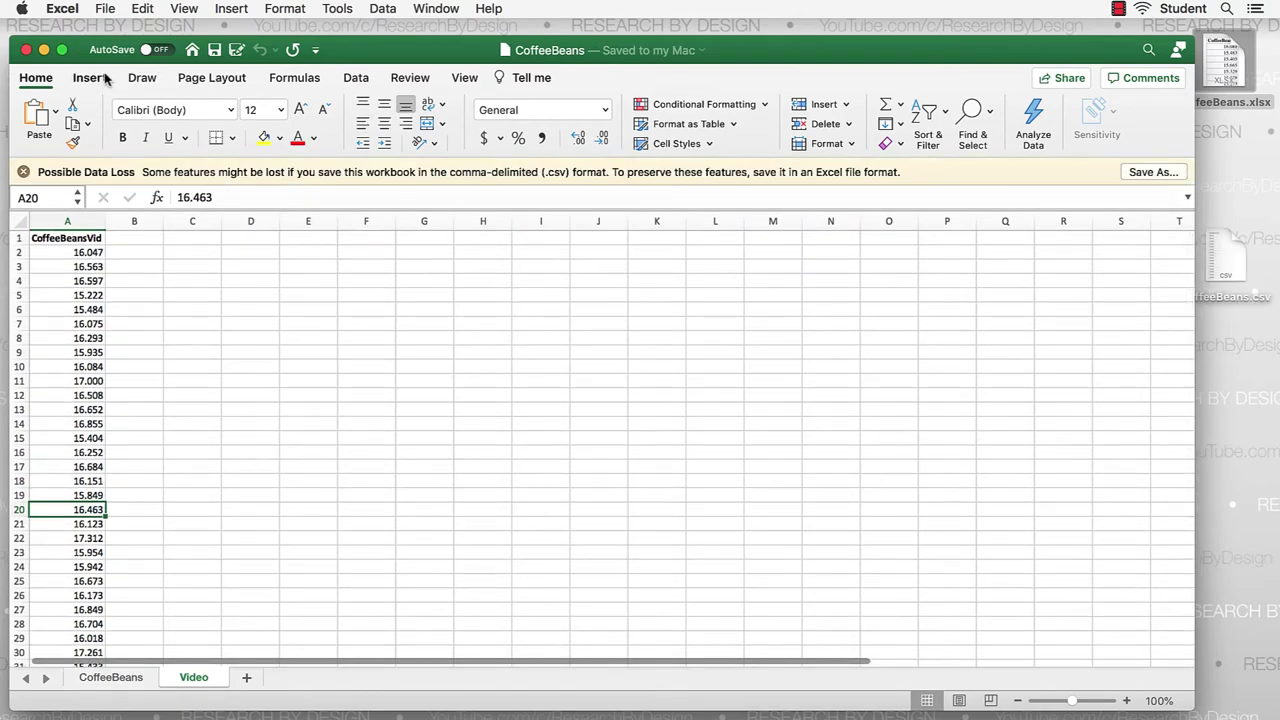
Minimize the workbook window, locate CoffeeBeans.csv on the desktop and switch to JASP
click(44, 50)
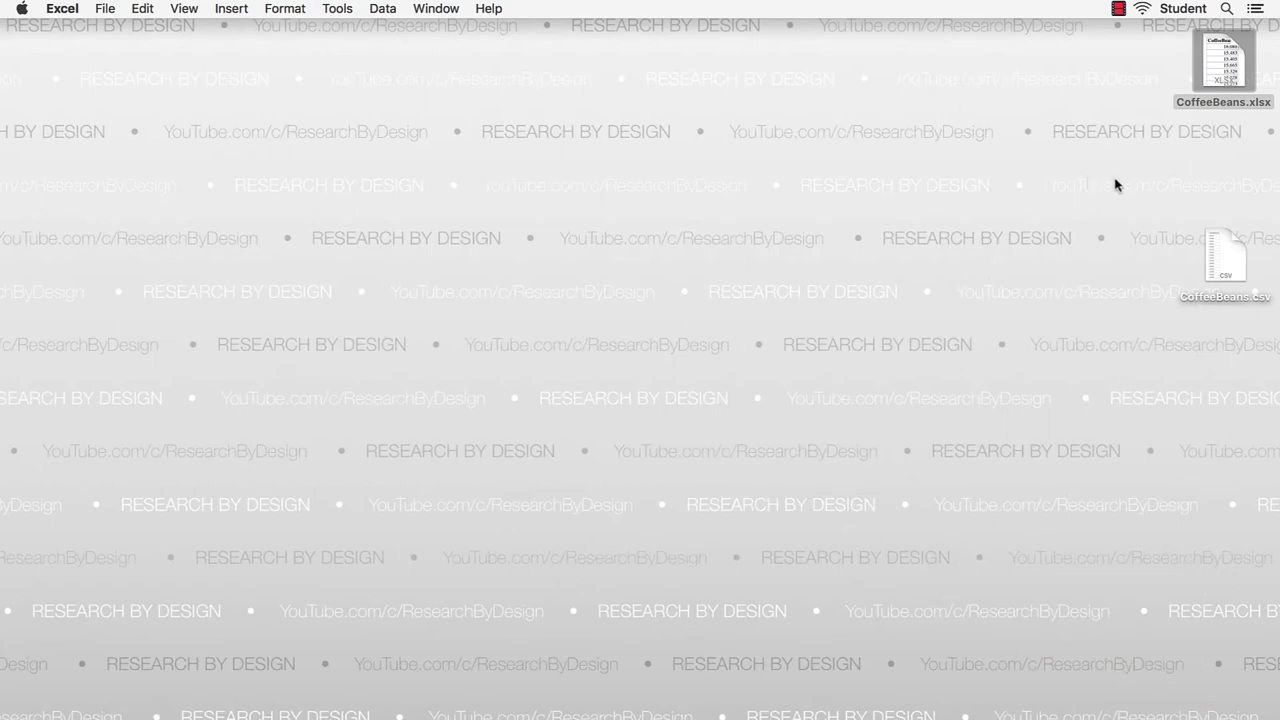
click(1232, 258)
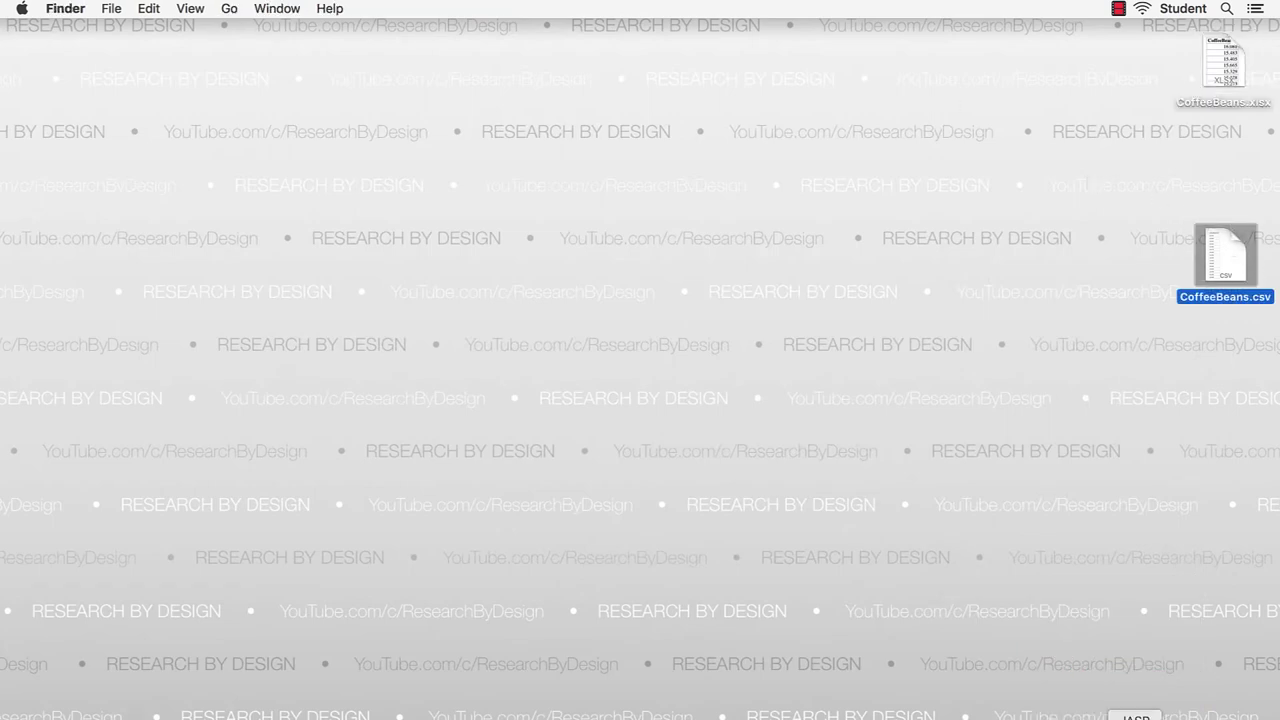
click(1135, 714)
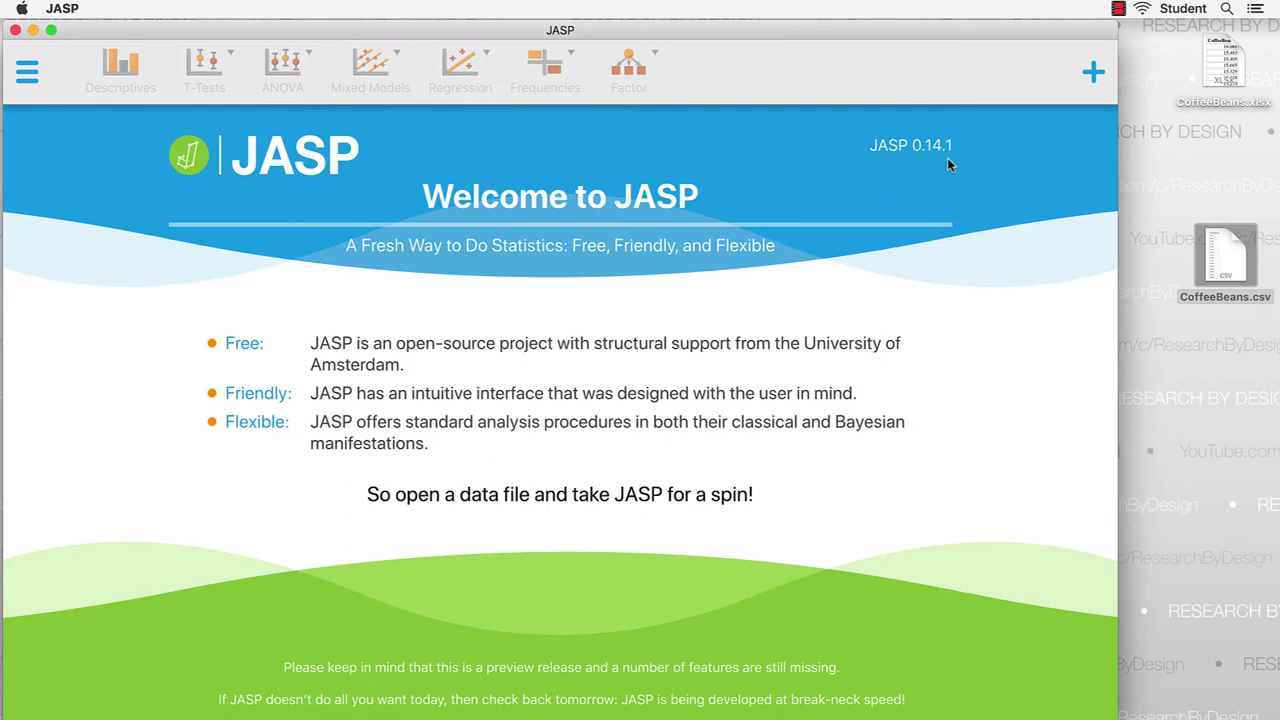
Open the CoffeeBeans.csv data file from the computer's Desktop folder
click(34, 84)
click(43, 127)
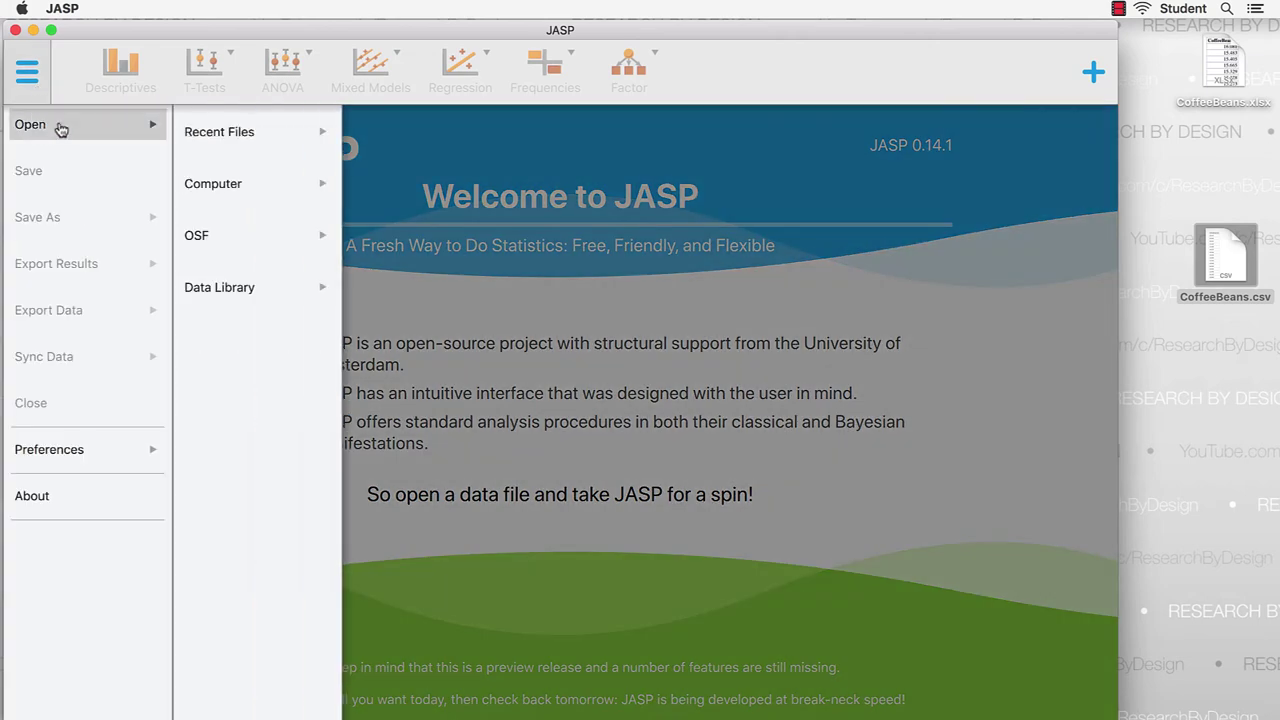
click(225, 200)
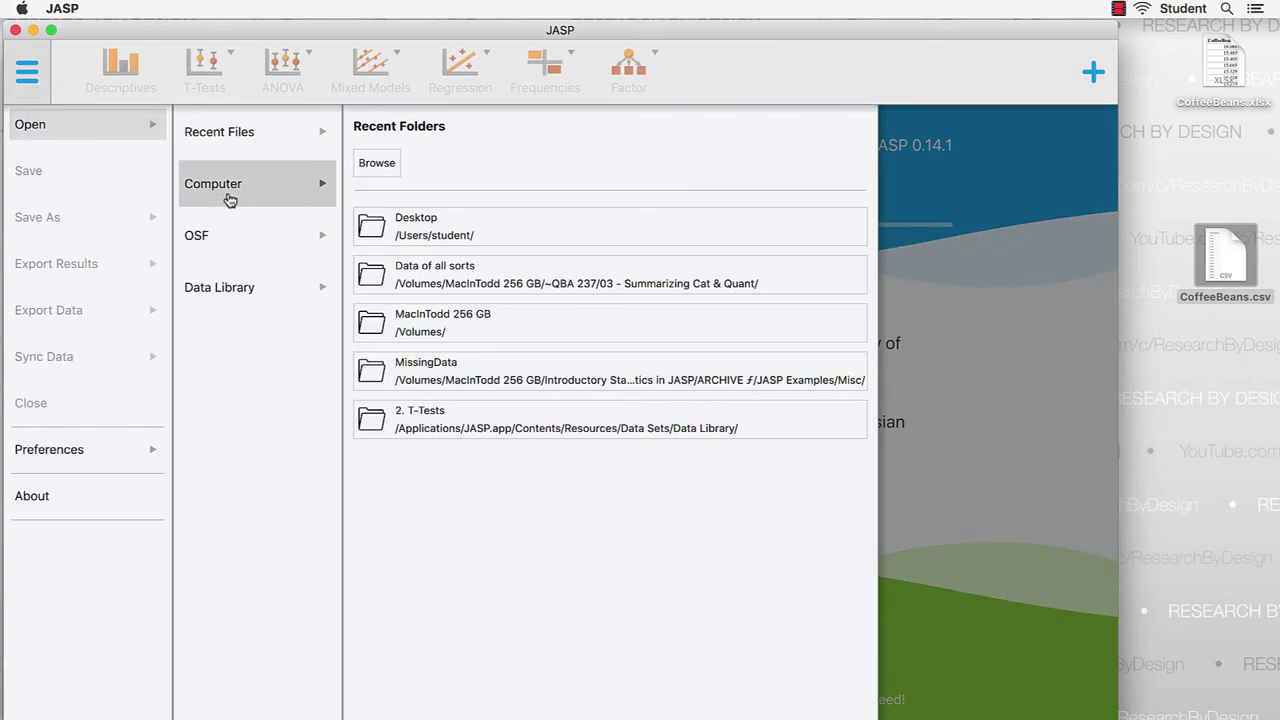
click(490, 228)
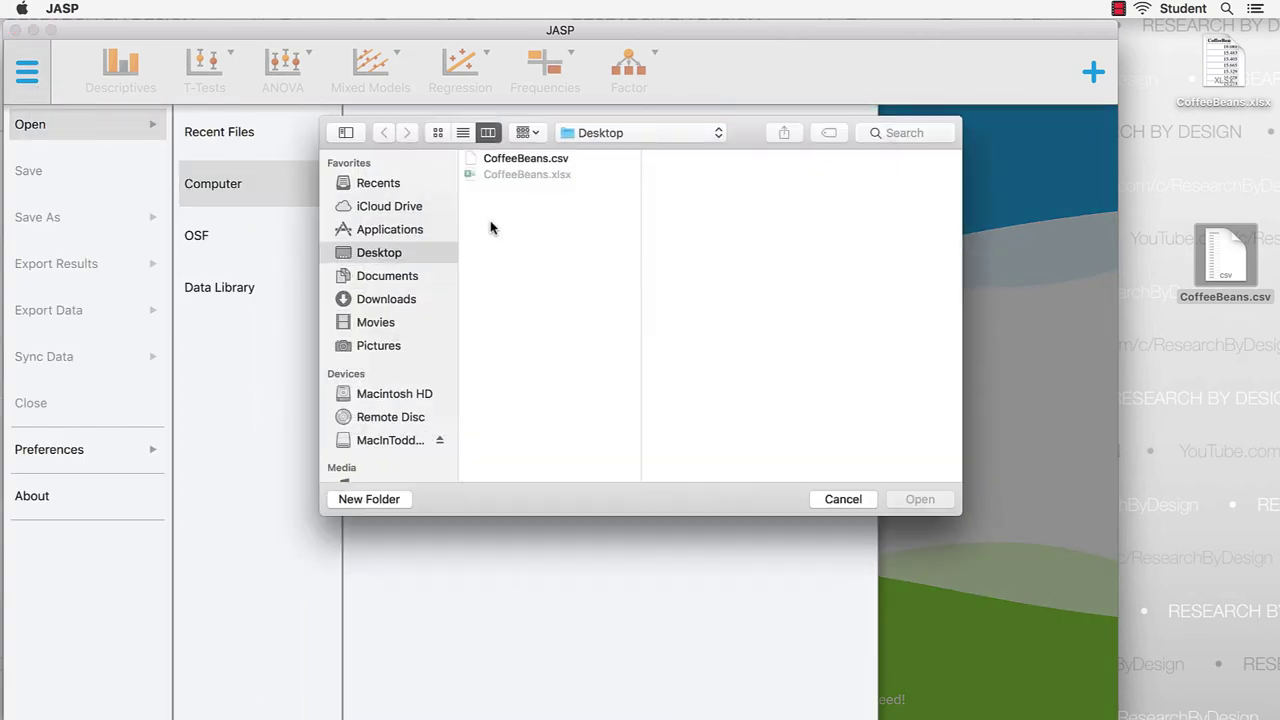
click(558, 161)
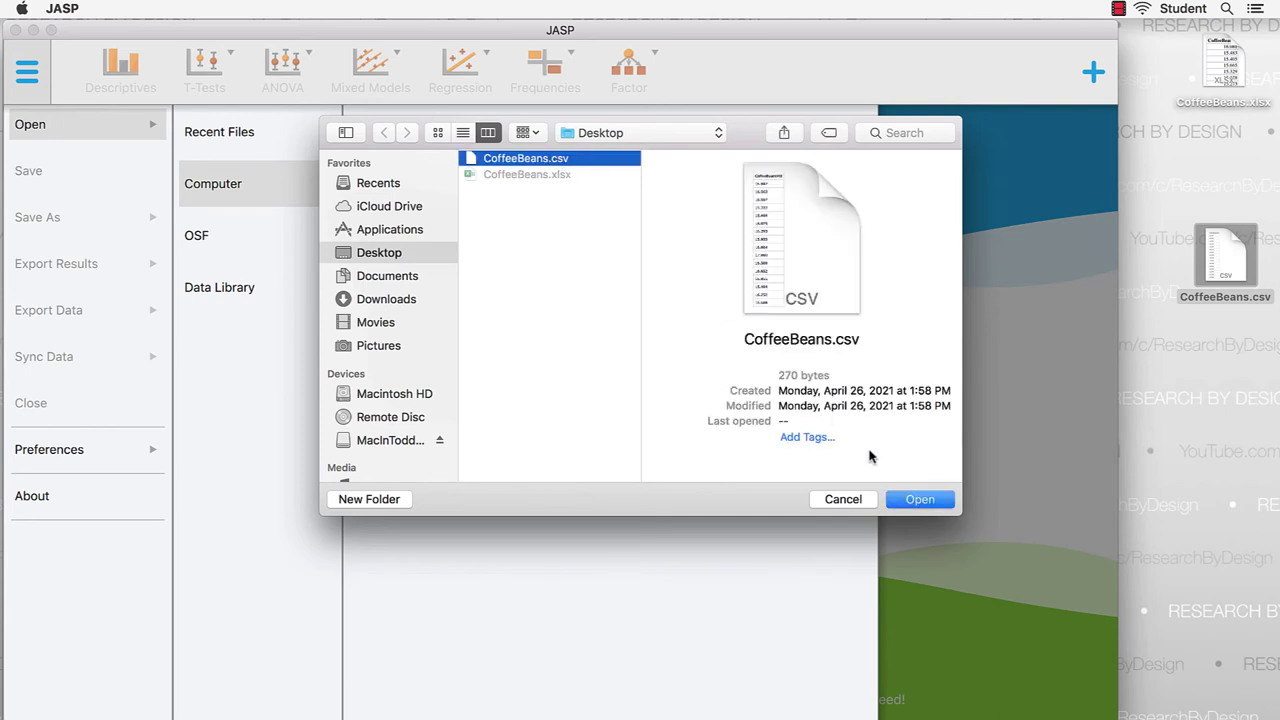
click(918, 499)
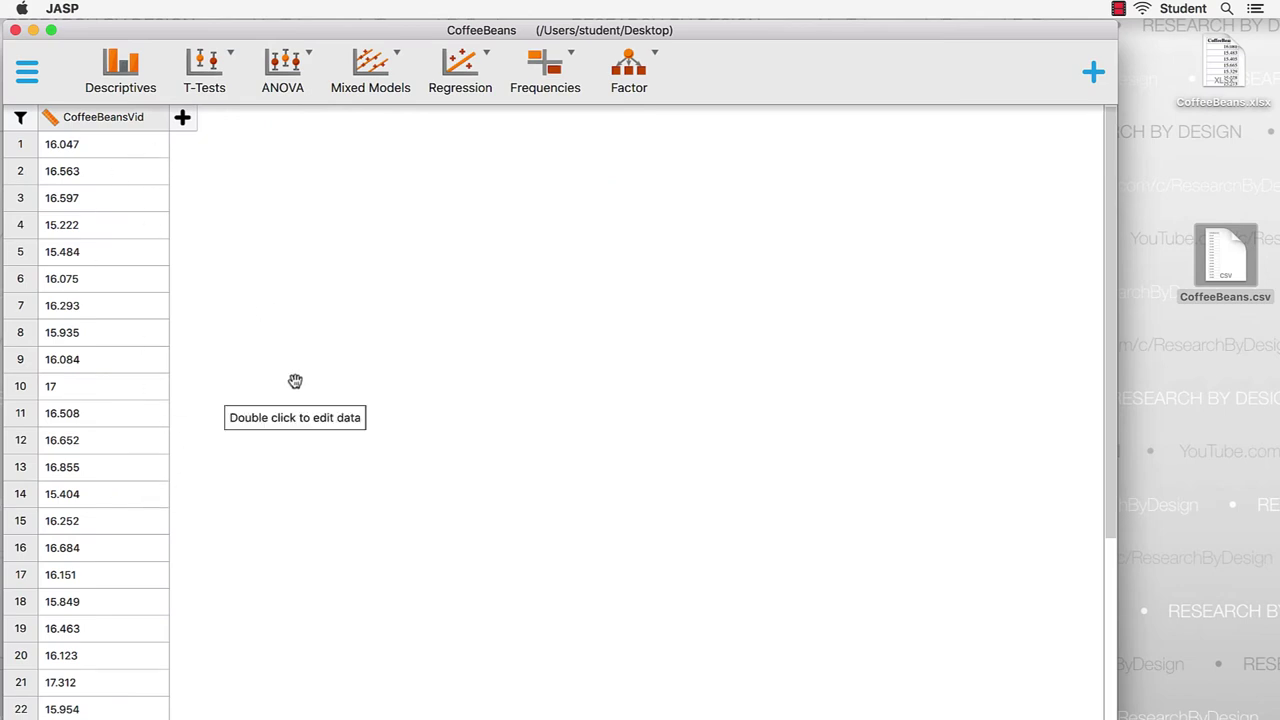
Start a classical One Sample T-Test, dismiss its known-bug notice and assign CoffeeBeansVid as the test variable
click(233, 58)
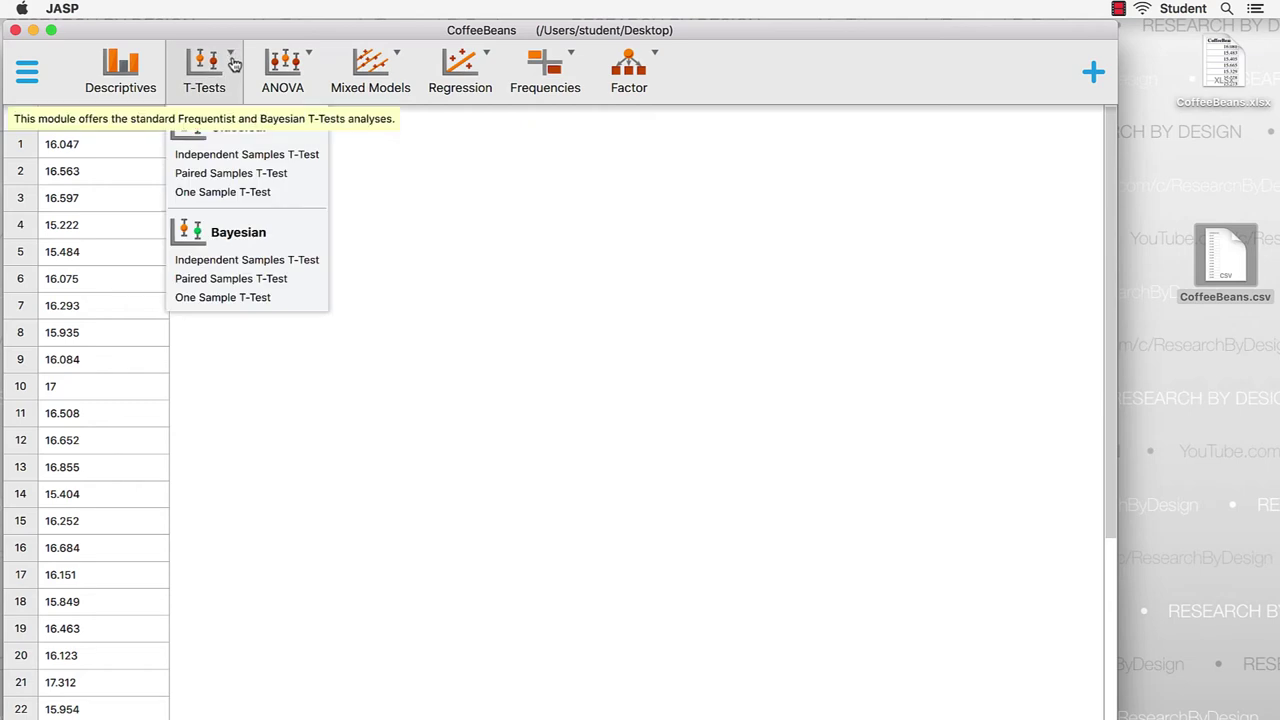
click(290, 192)
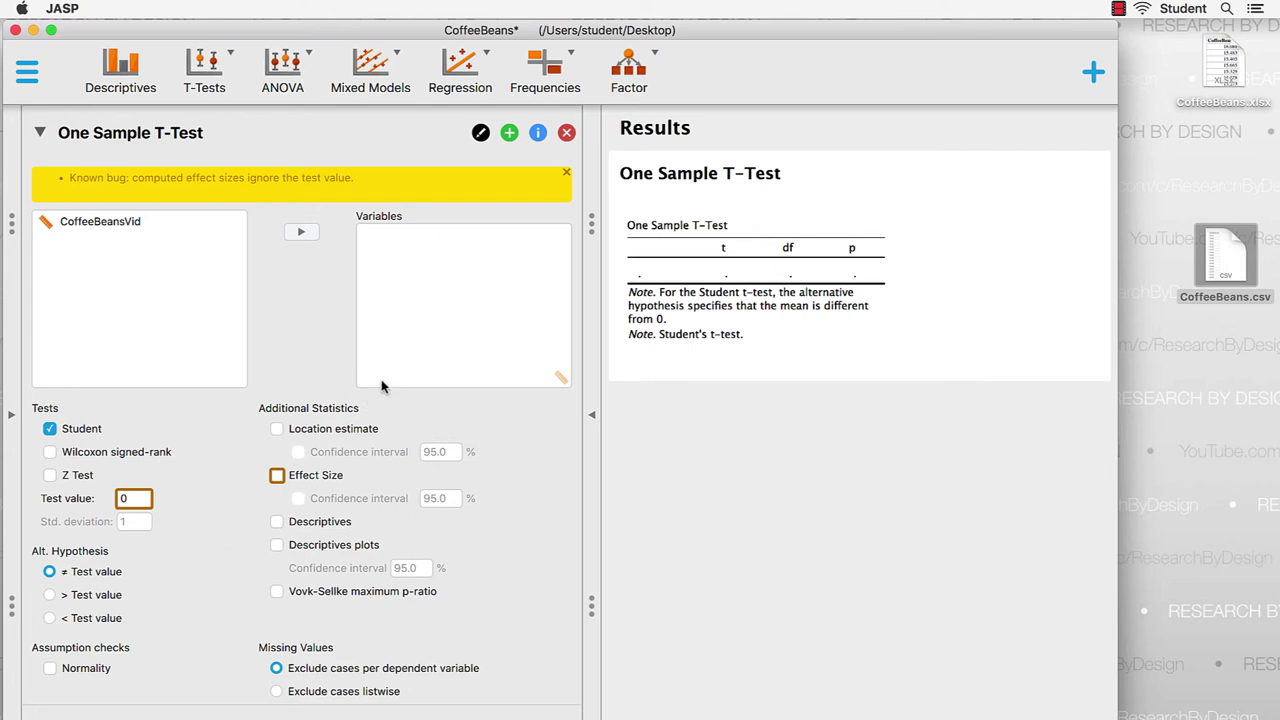
click(567, 178)
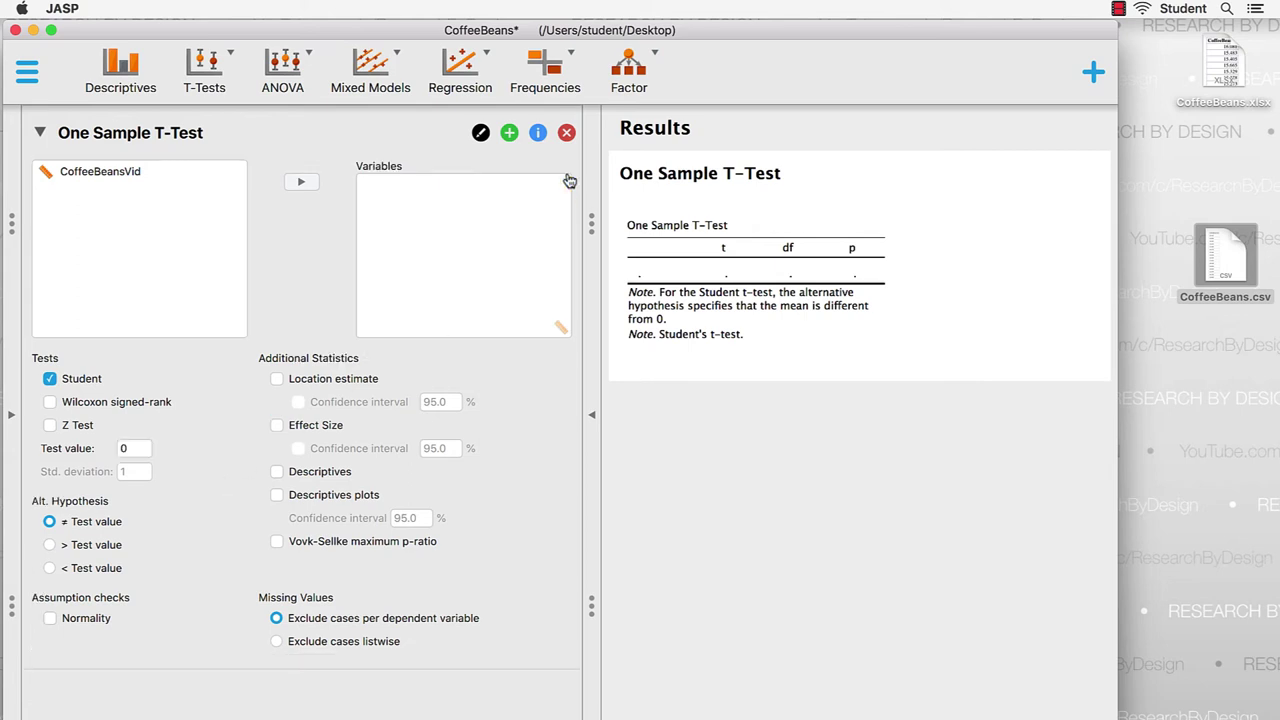
click(138, 176)
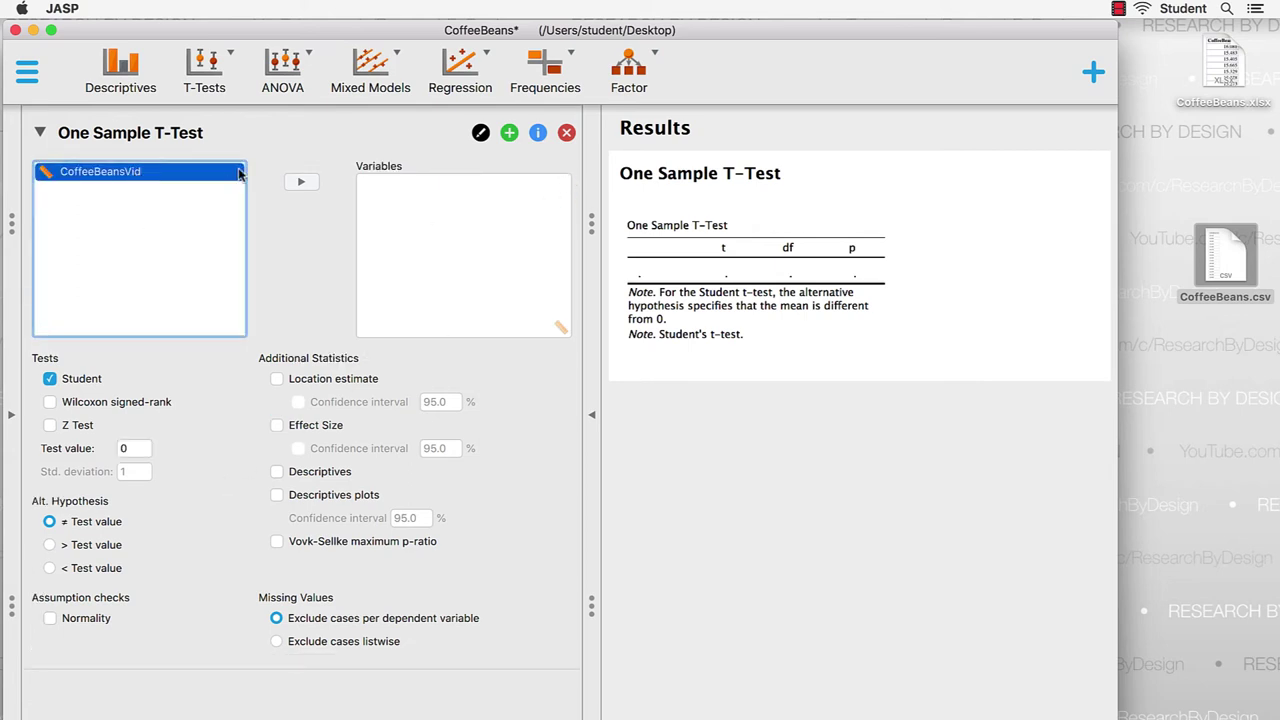
click(300, 181)
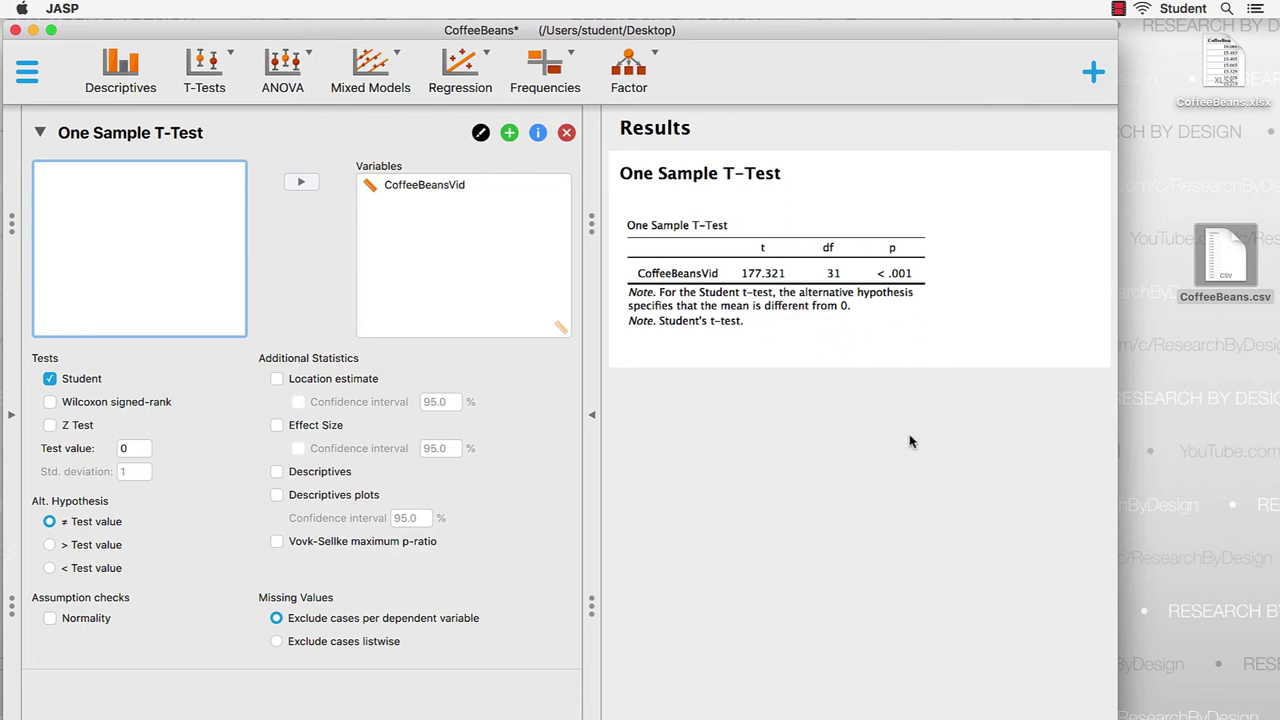
Add the normality check, location estimate with its 95% confidence interval, descriptives and descriptives plots to the t-test
click(98, 621)
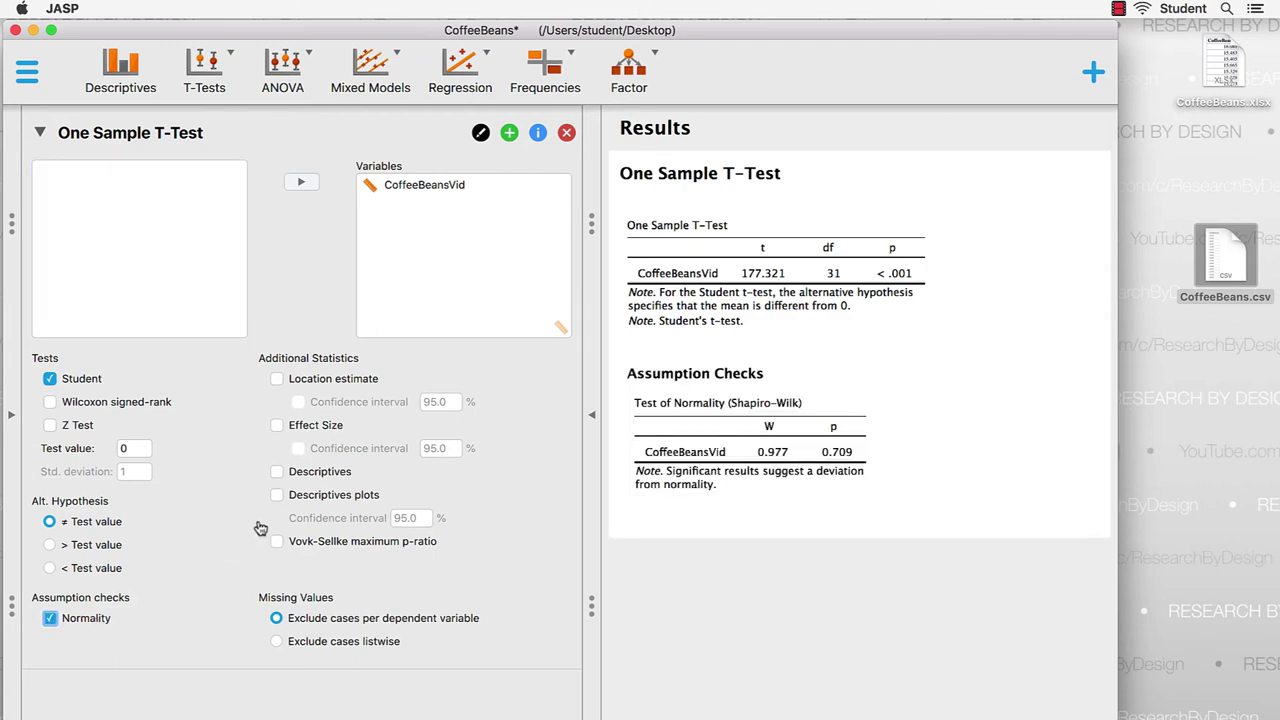
click(334, 382)
click(342, 409)
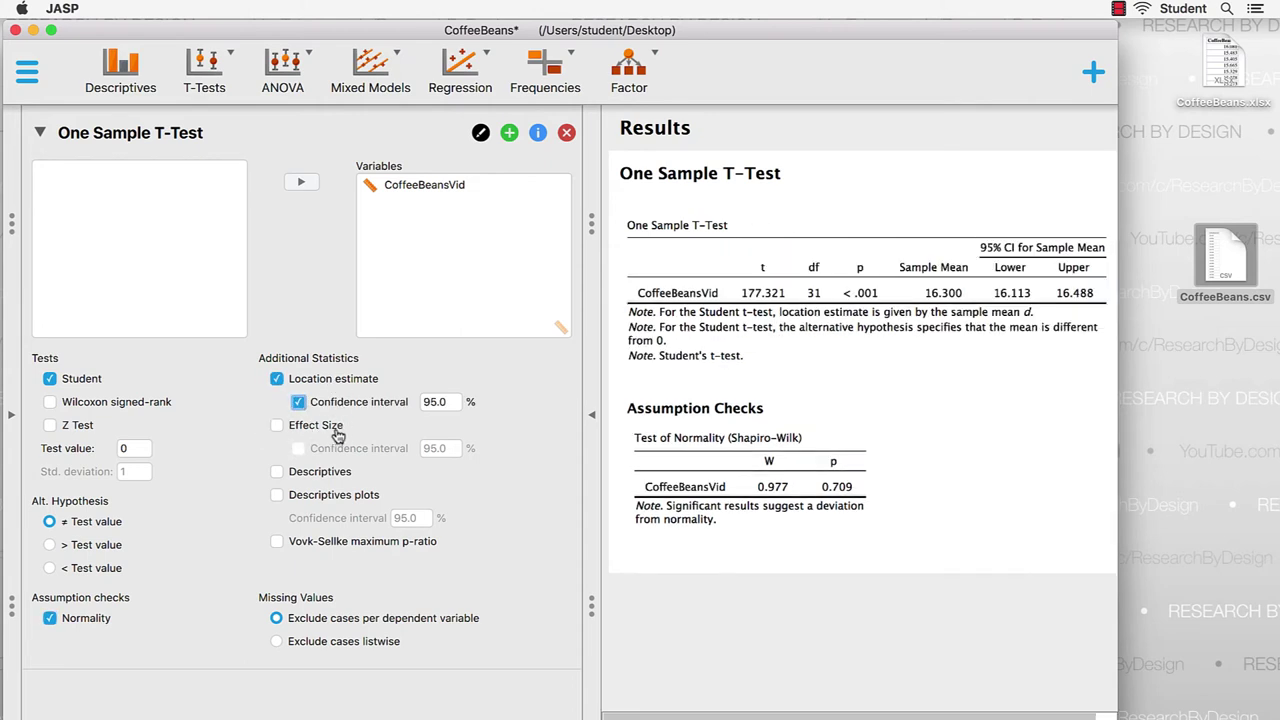
click(321, 474)
click(335, 497)
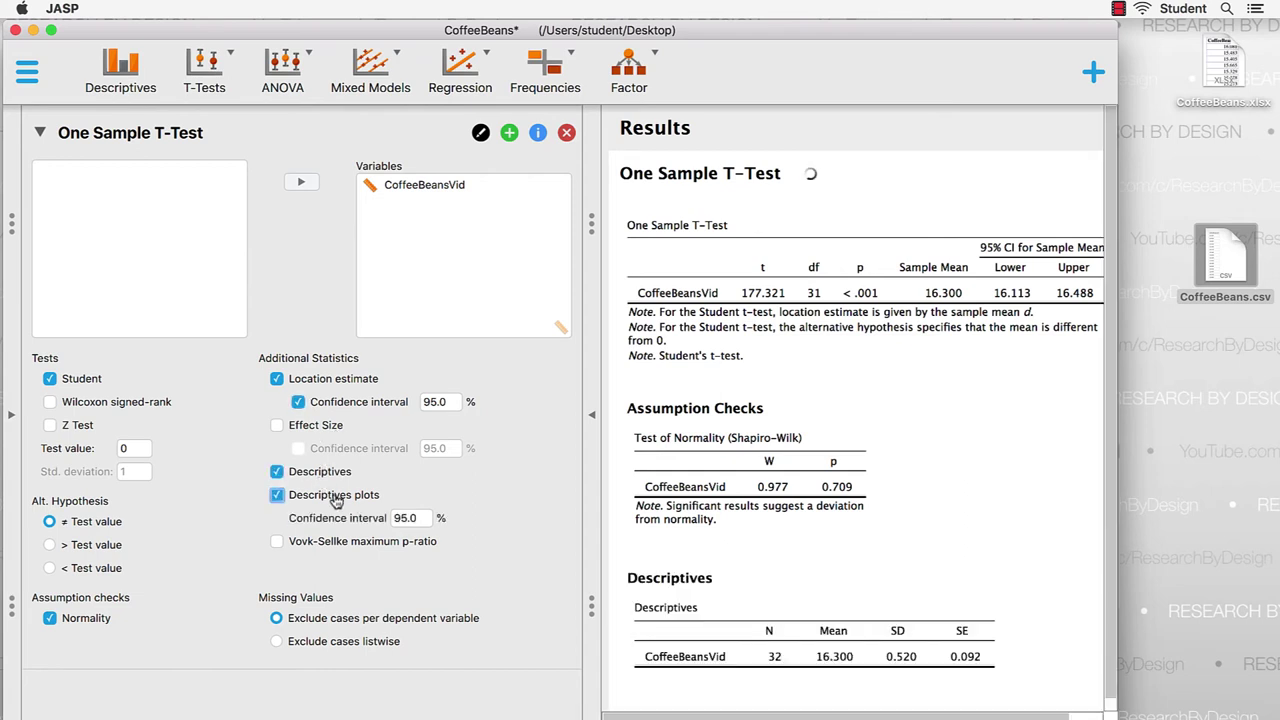
Review the output down to the descriptives plot and set the t-test's test value to 16
scroll(1080, 524, down, 3)
scroll(1077, 443, up, 3)
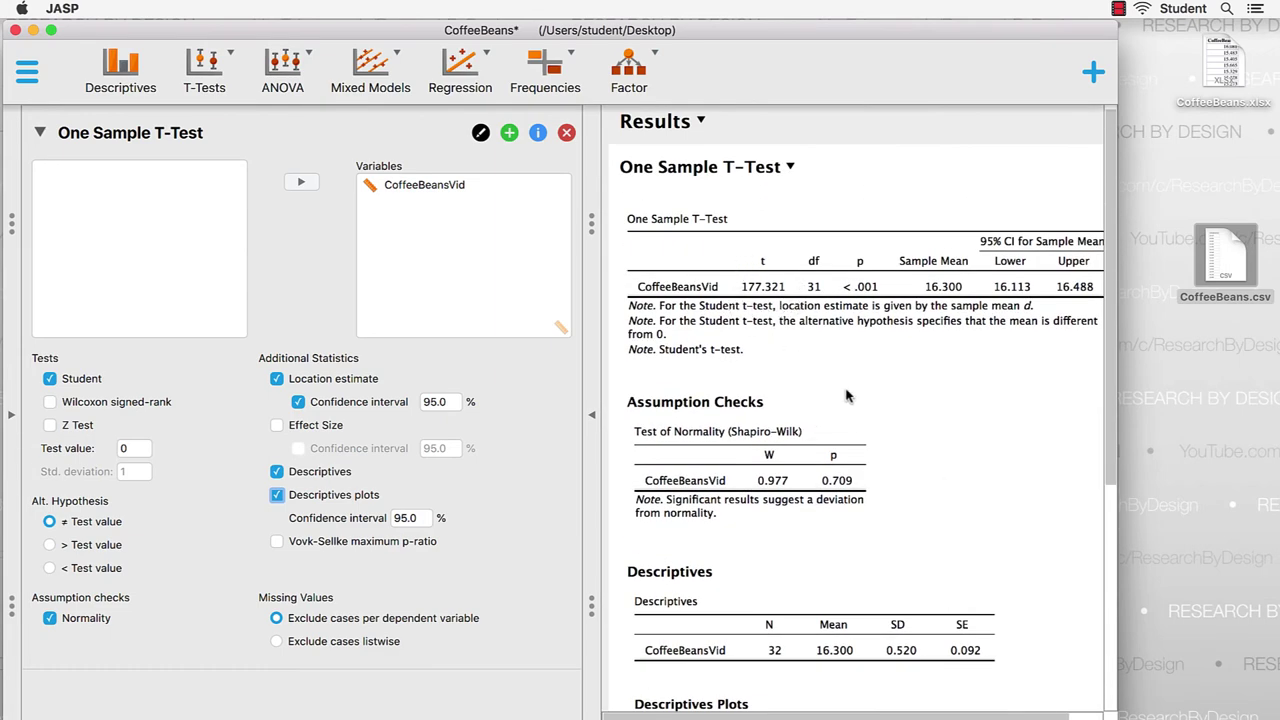
scroll(968, 512, down, 5)
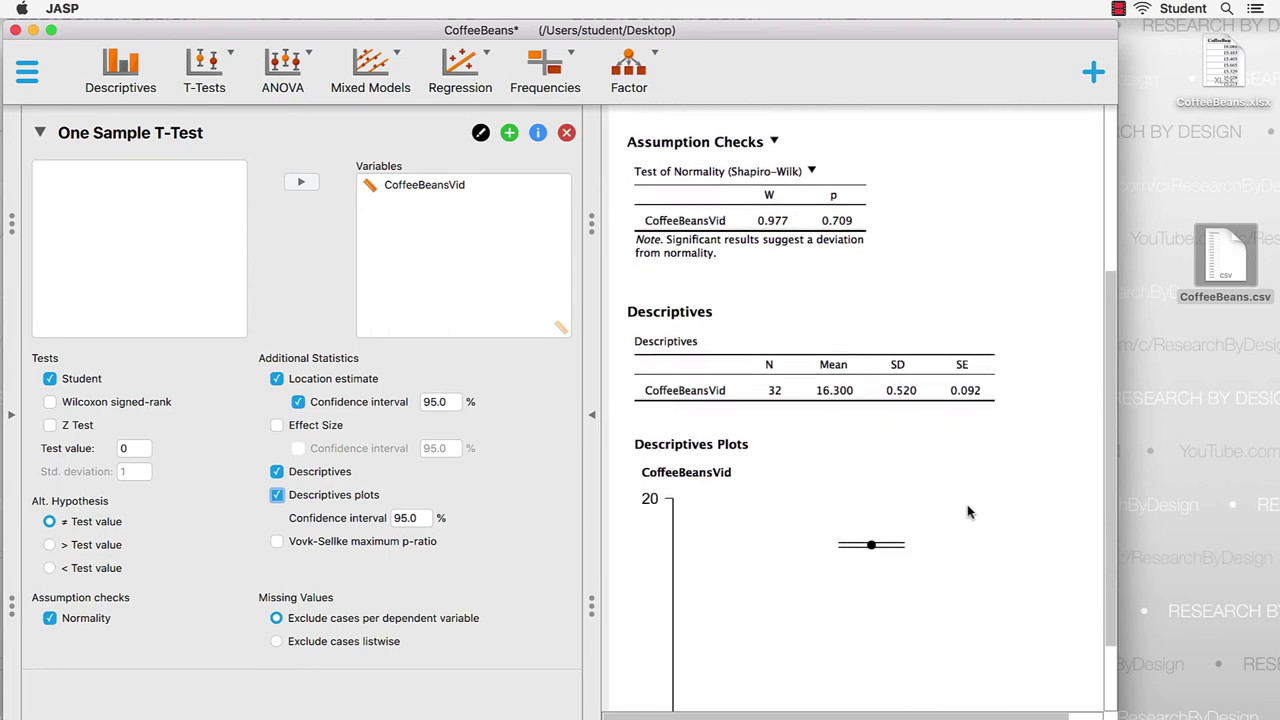
scroll(967, 512, down, 2)
scroll(967, 512, up, 7)
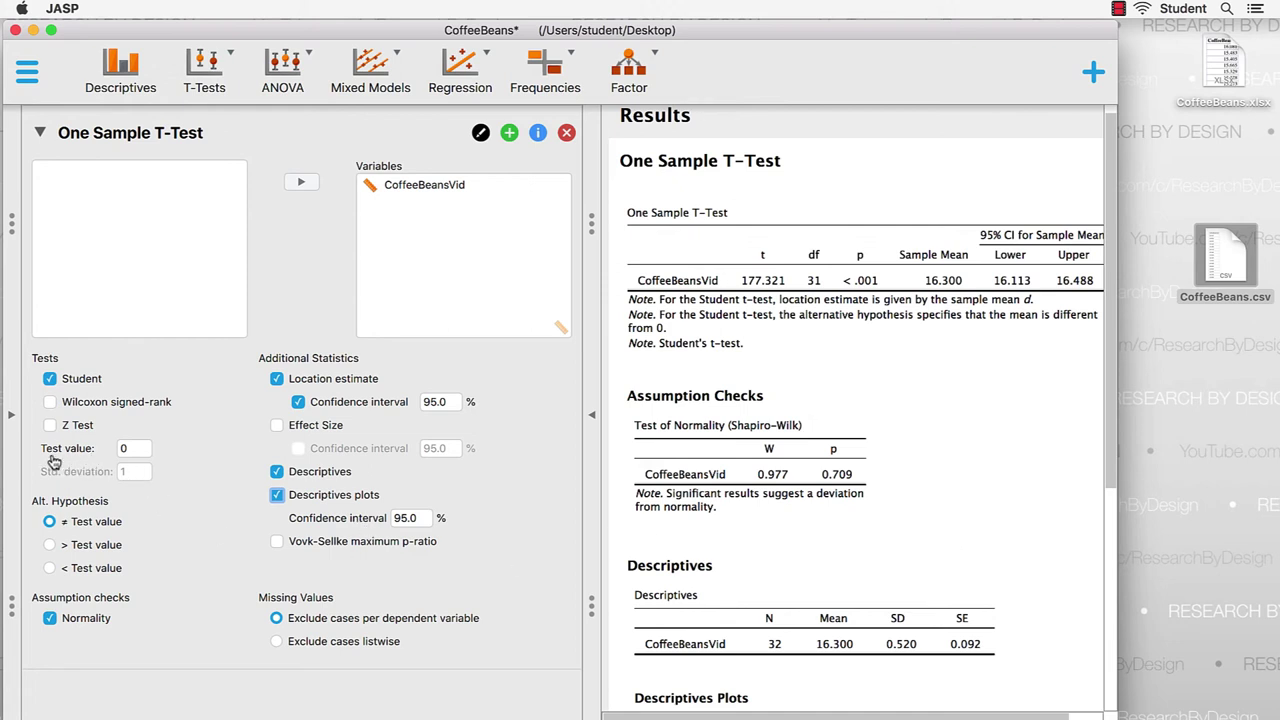
click(145, 452)
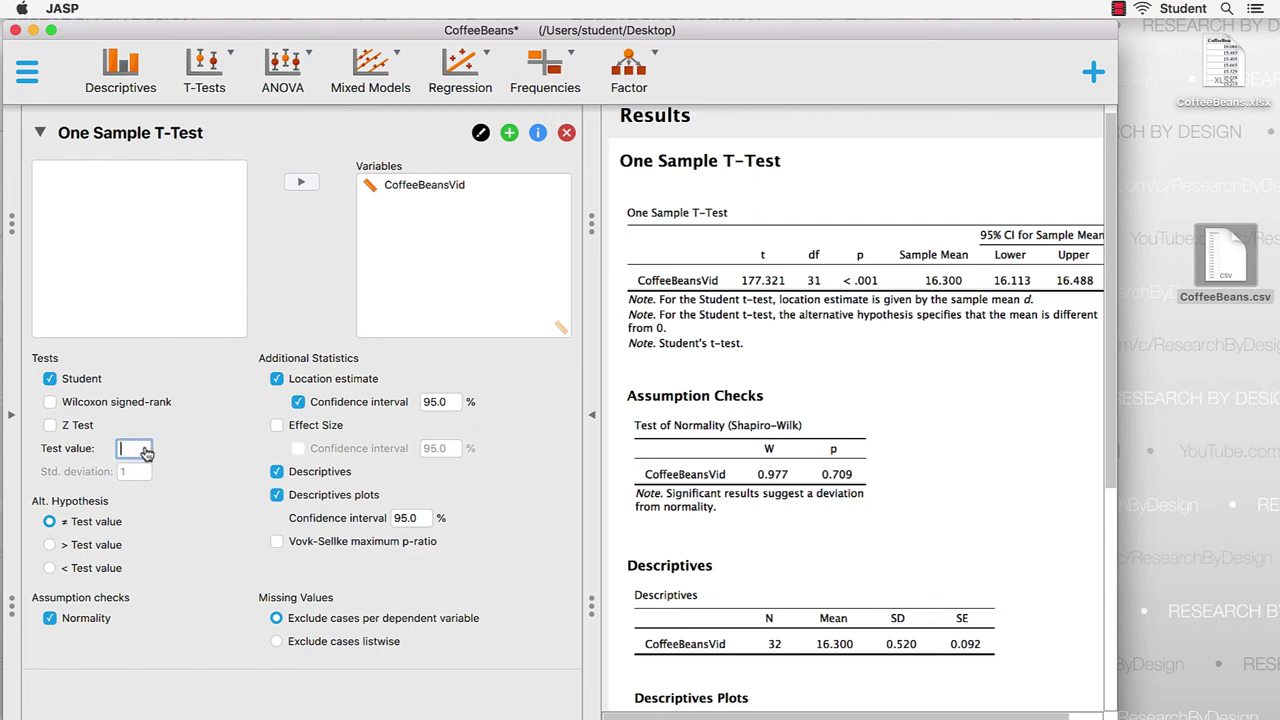
text(16)
key(Return)
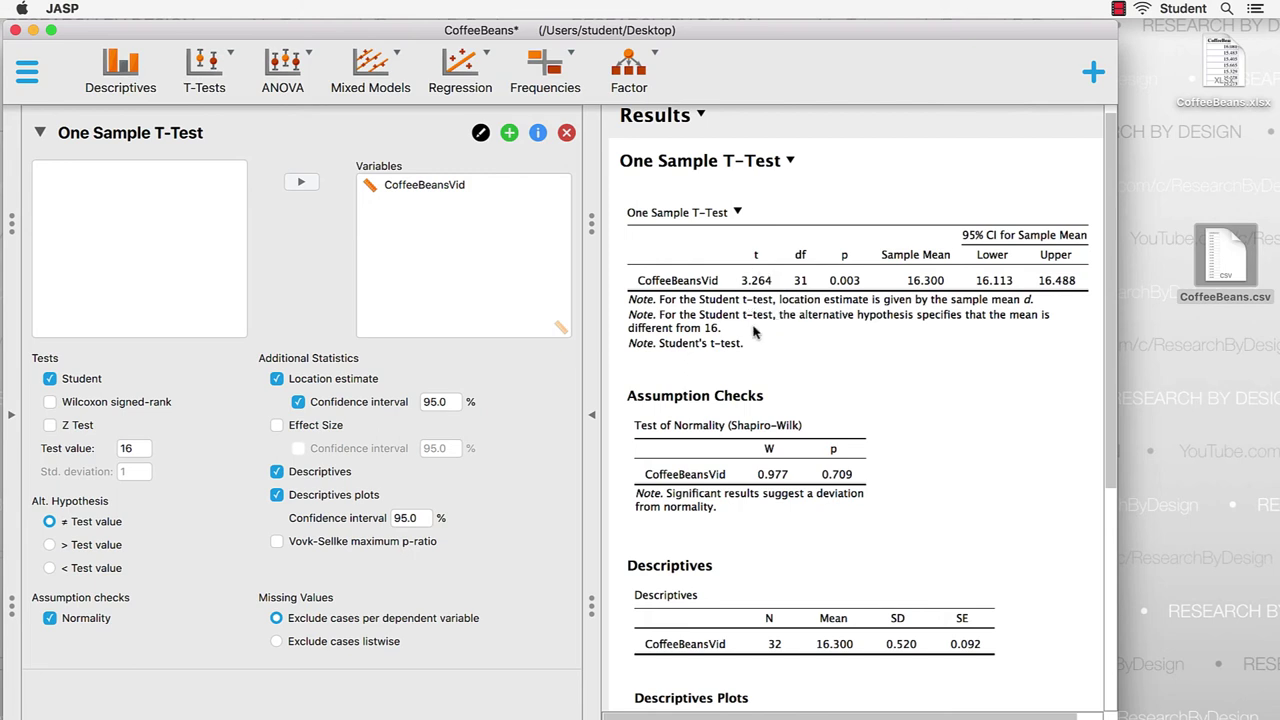
Hide the analysis options and examine the t-test table, normality check, descriptives and descriptives plot in the results
click(591, 422)
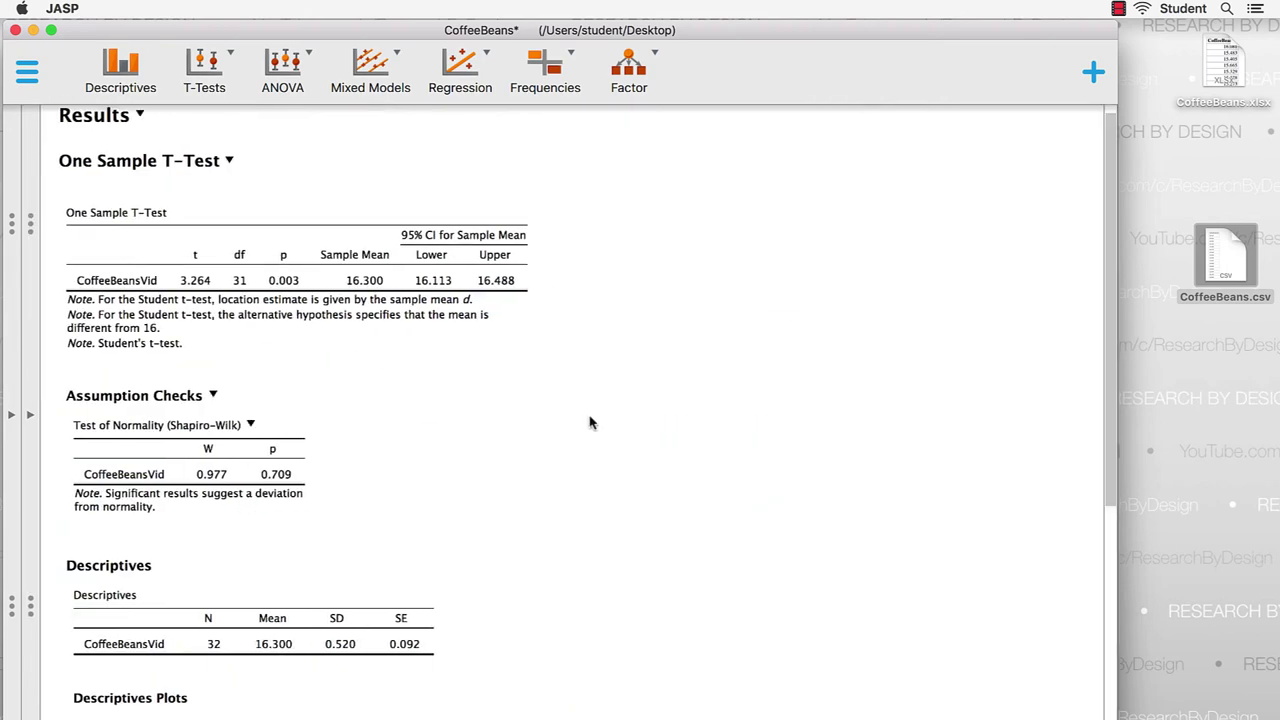
scroll(665, 389, down, 5)
scroll(665, 389, up, 5)
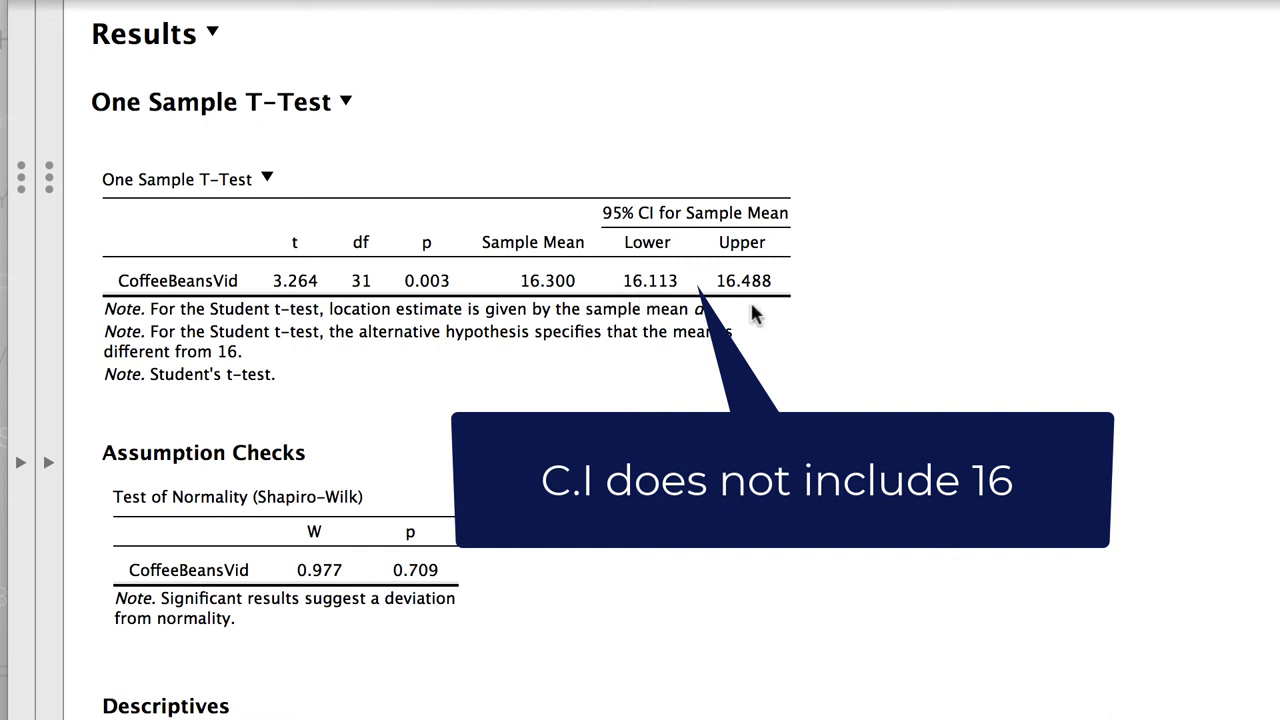
scroll(771, 437, down, 10)
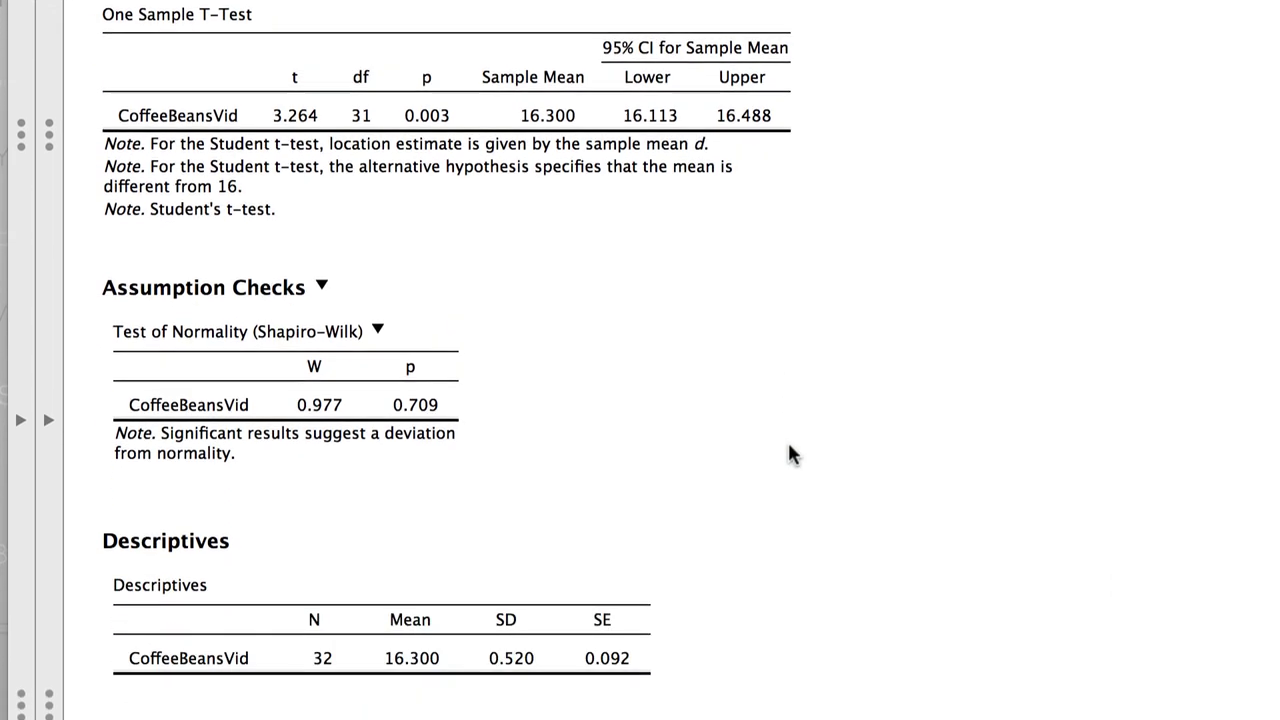
scroll(790, 347, down, 2)
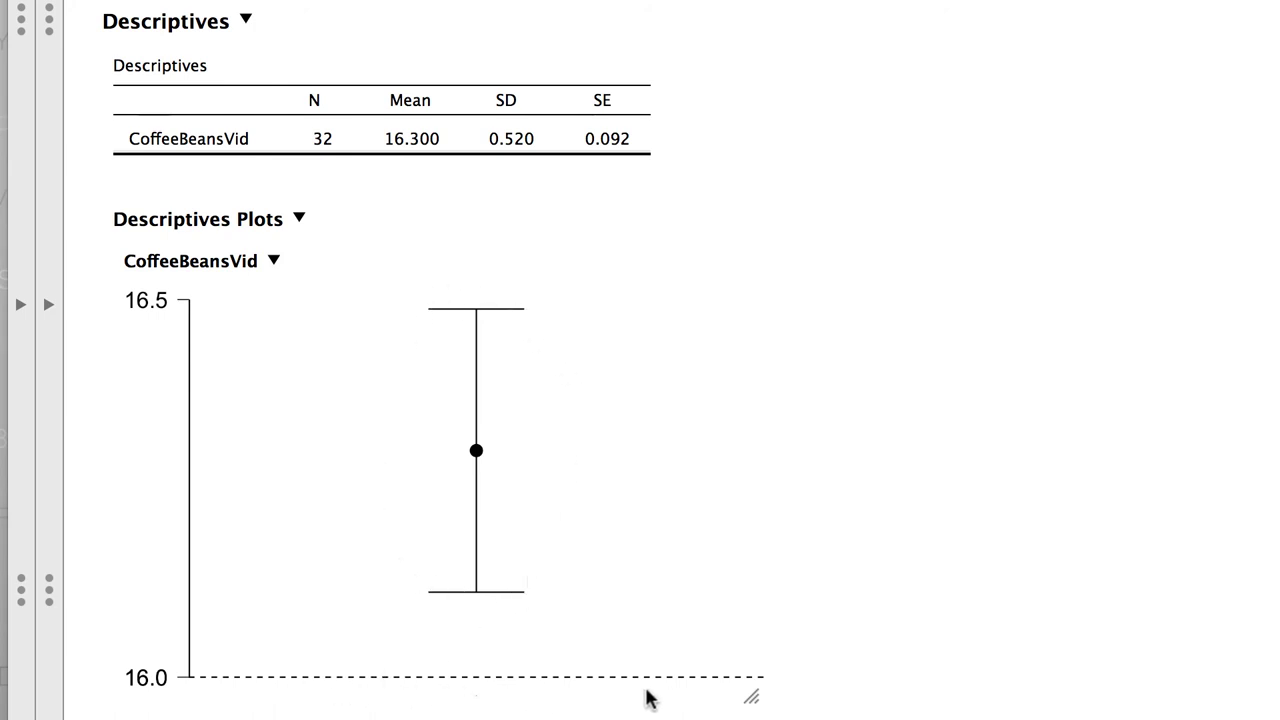
scroll(880, 280, up, 1)
scroll(889, 246, up, 10)
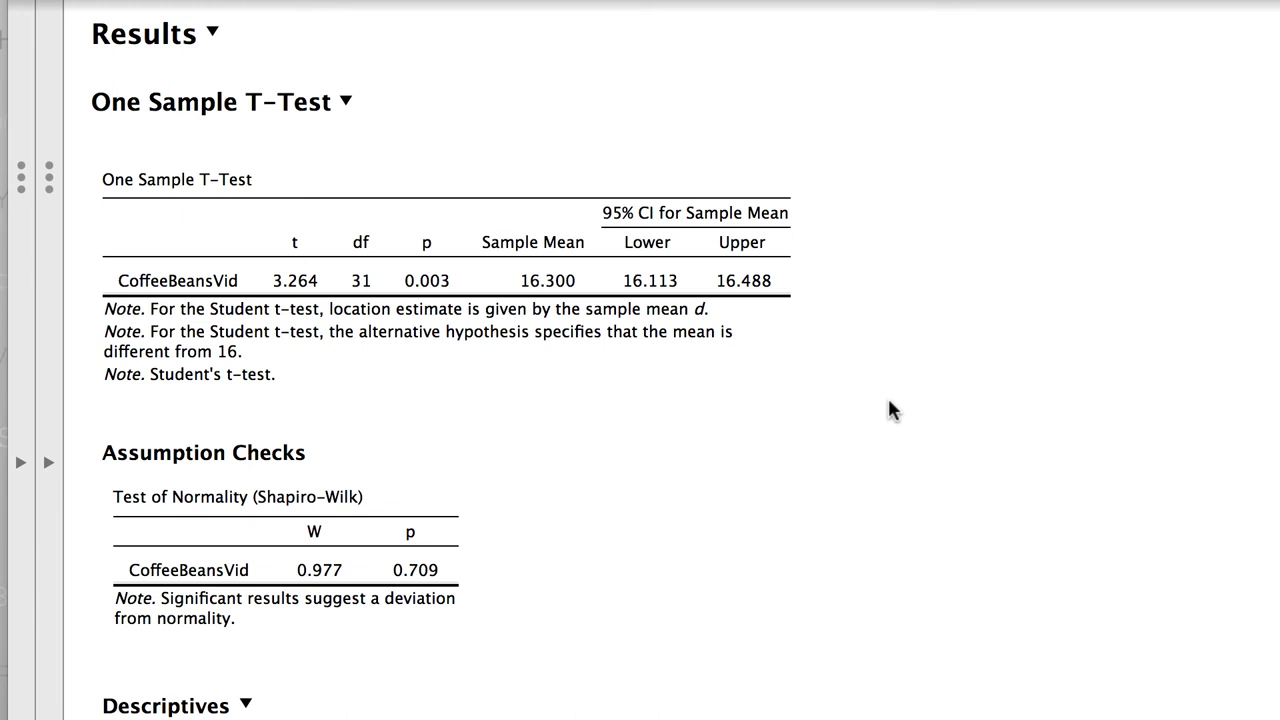
scroll(581, 484, down, 3)
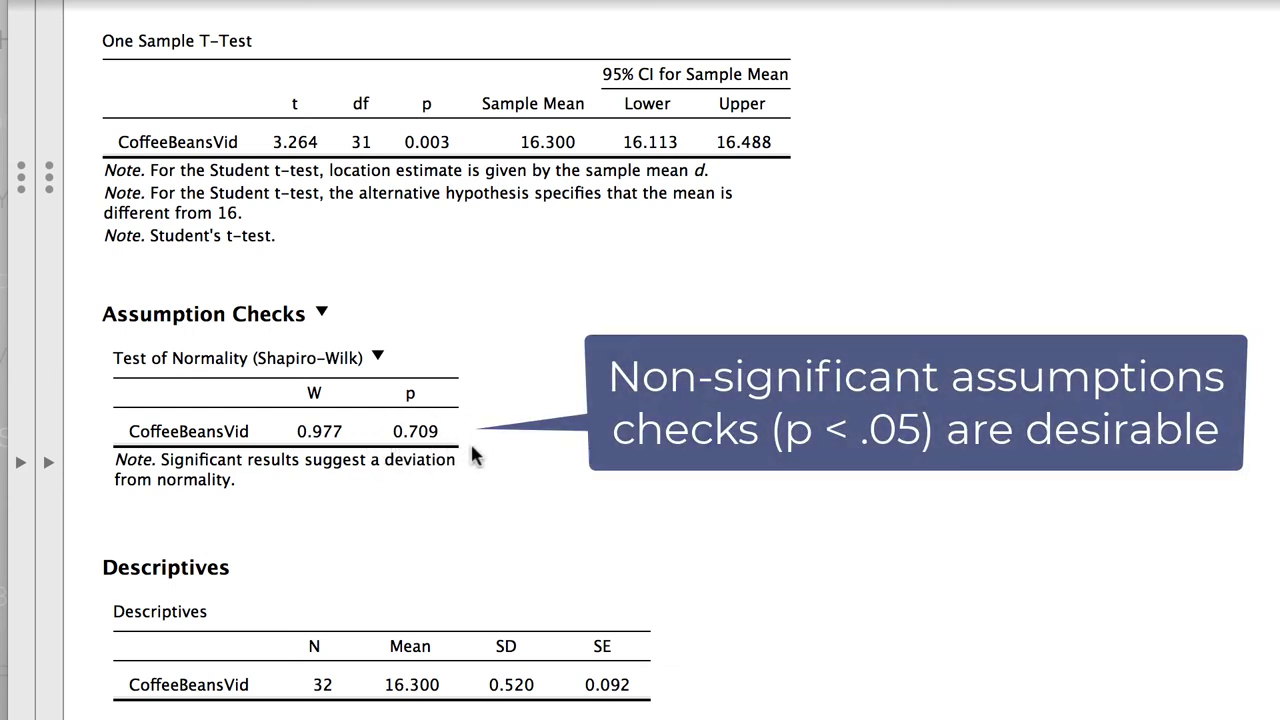
scroll(570, 450, down, 4)
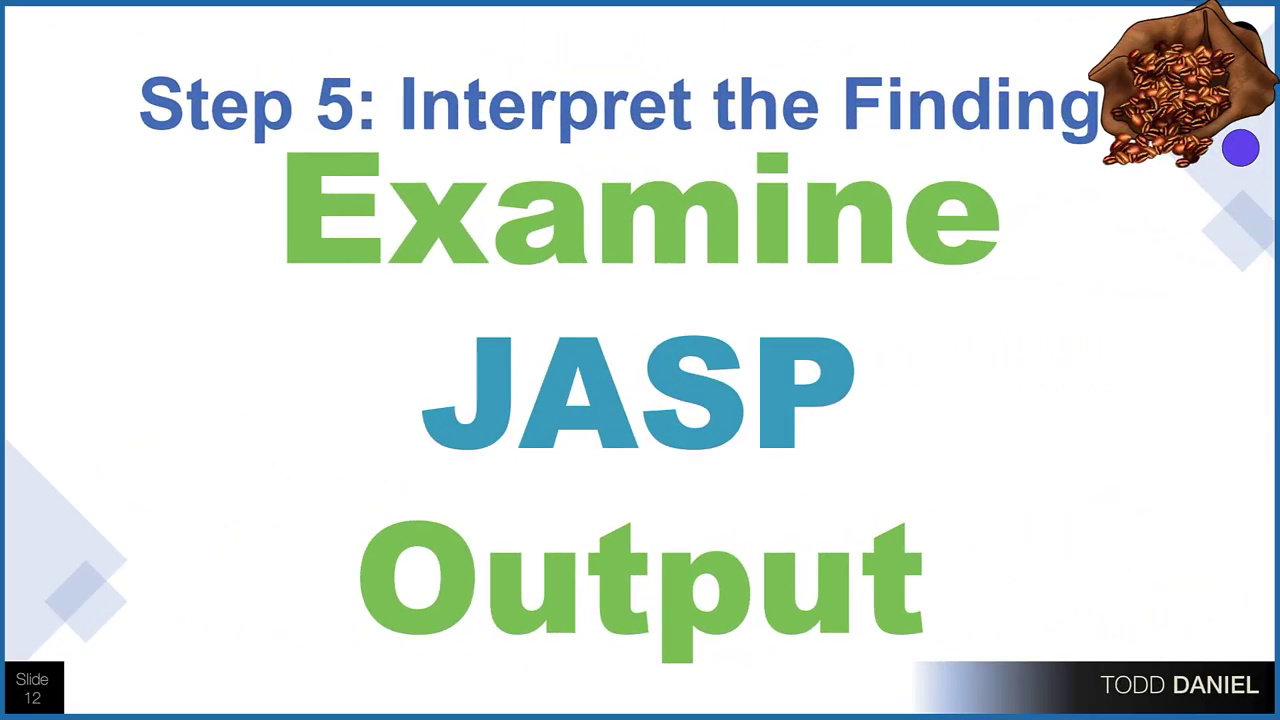
key(Right)
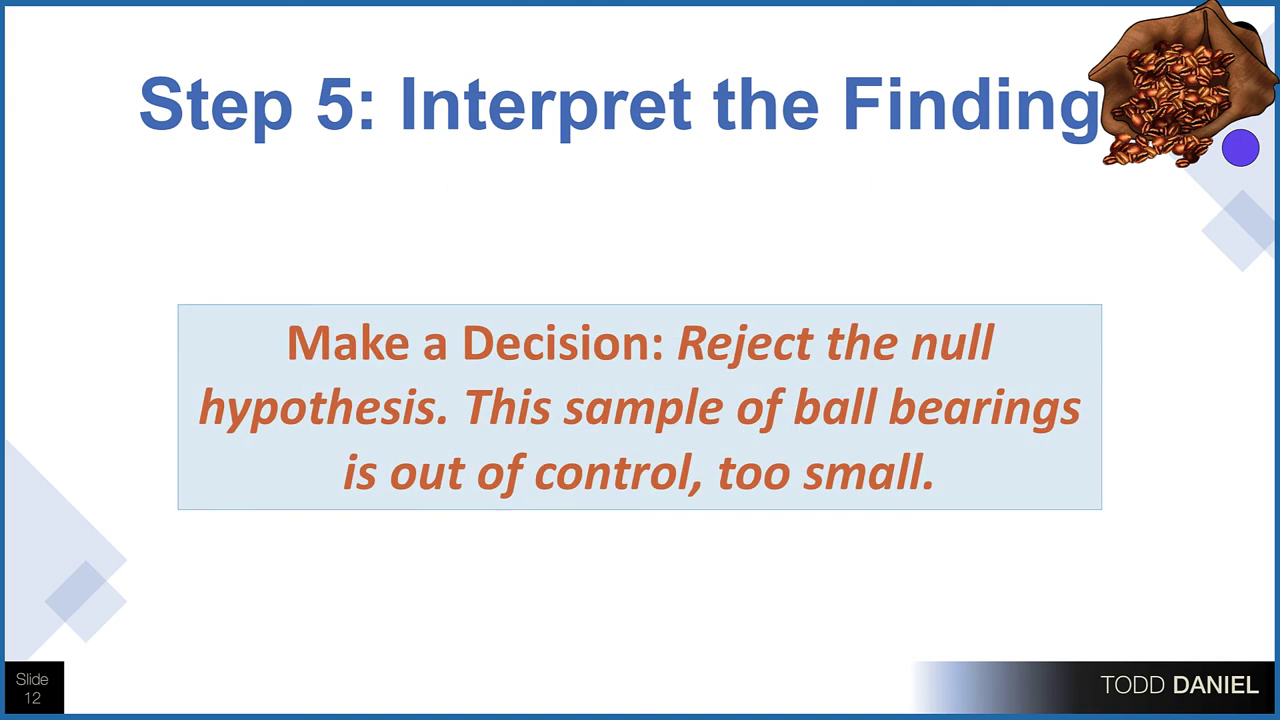